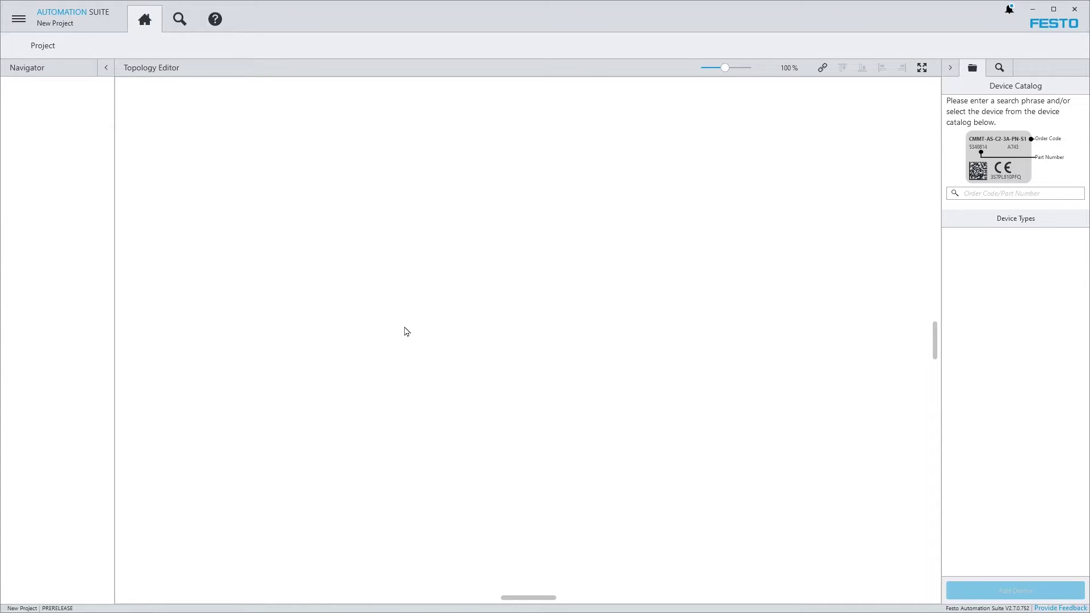
- Show the CPX-AP Plug-in details under Repositories > Plug-ins, with version 1.6.0.124 available
click(18, 19)
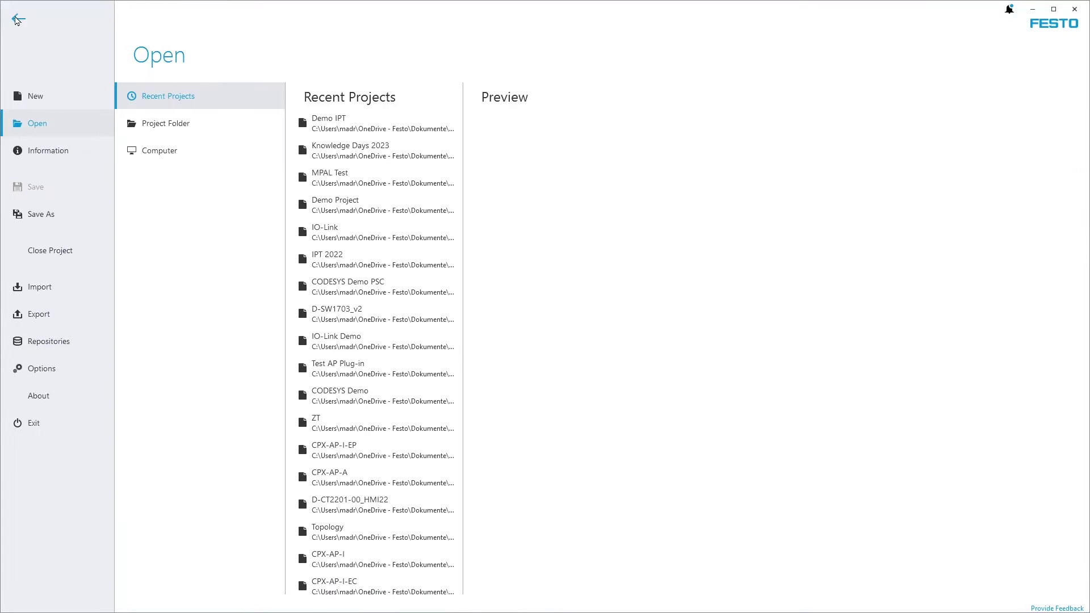
click(63, 347)
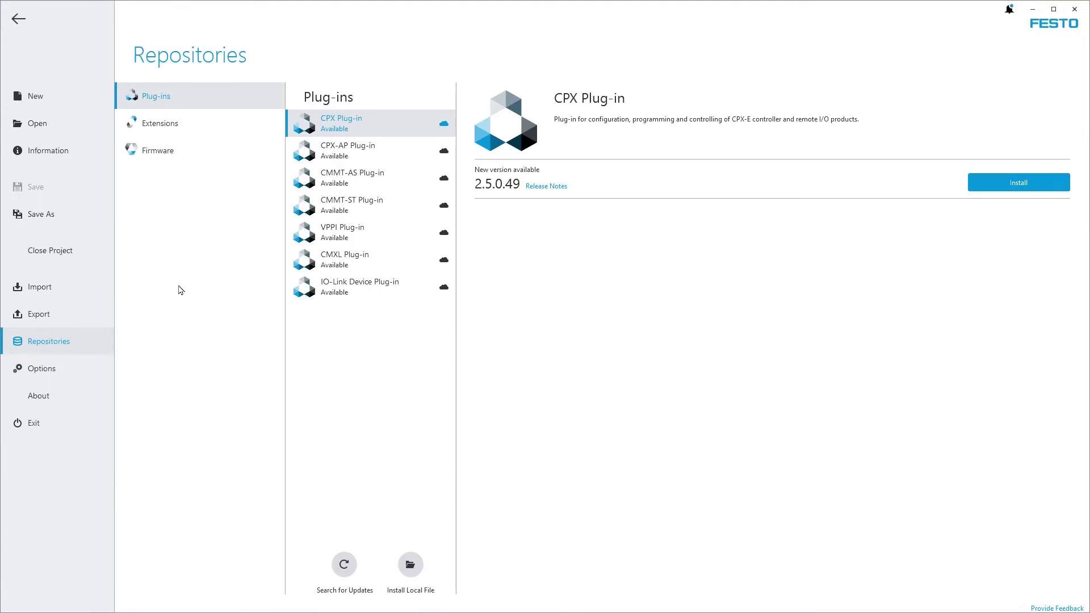
click(359, 158)
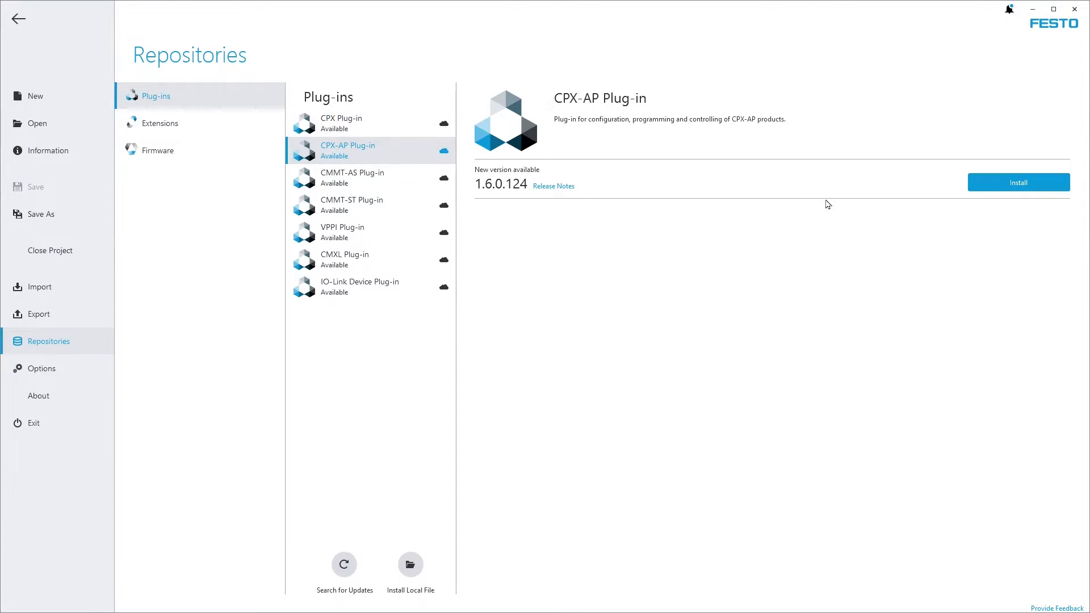
- Search the Device Catalog for 'cpx-ap-i-ep' and install the missing CPX-AP plug-in
click(19, 19)
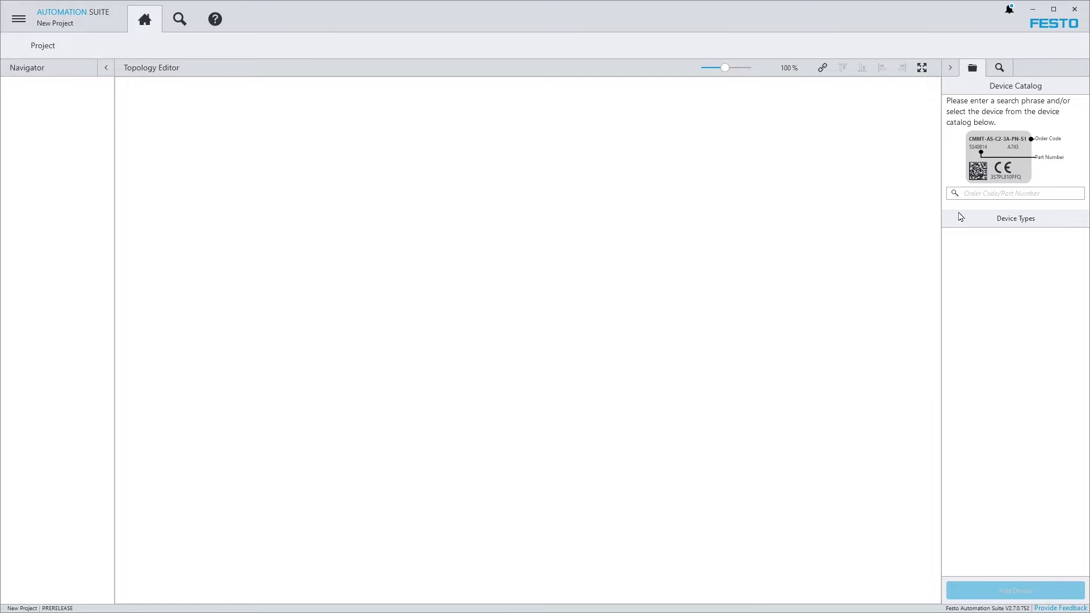
click(984, 194)
text(cpx-ap-i-ep)
drag(989, 255, 564, 256)
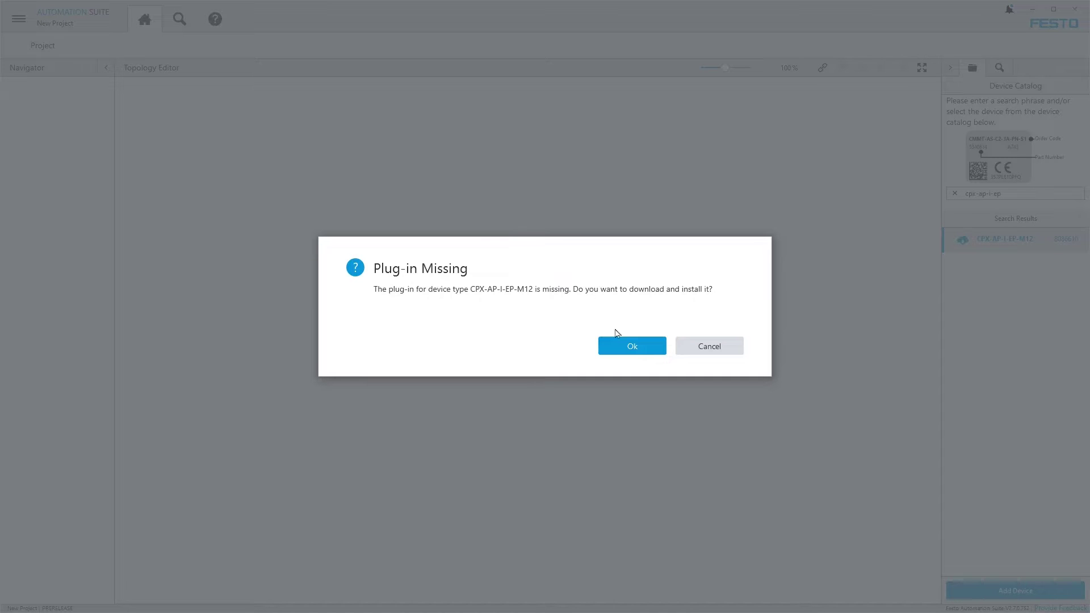
click(630, 345)
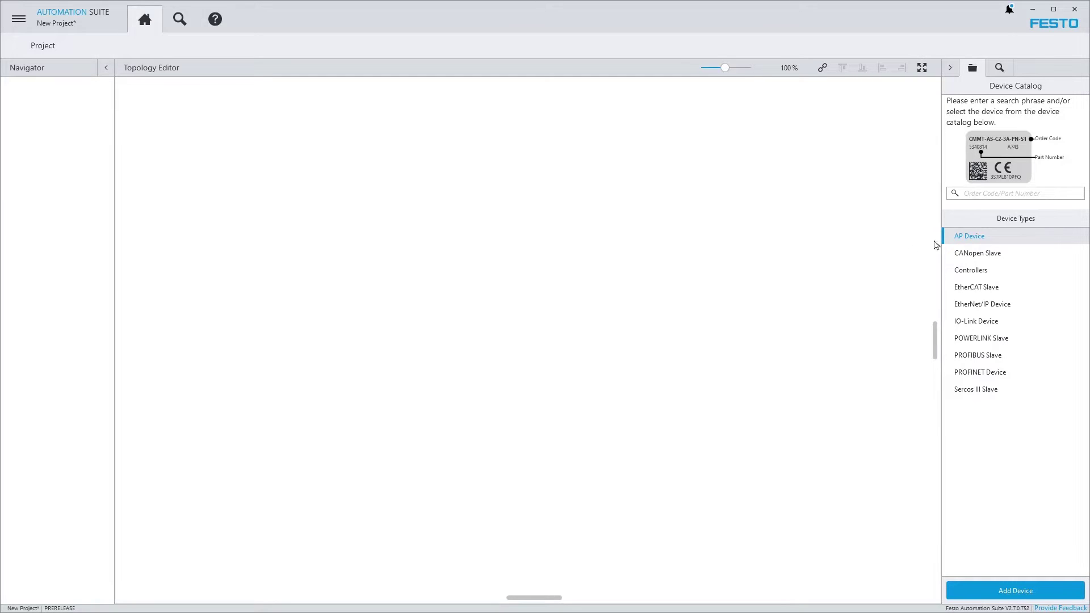
- Place a CPX-AP-I-EP-M12 from AP Device > Interface Modules onto the topology canvas
click(953, 236)
click(985, 310)
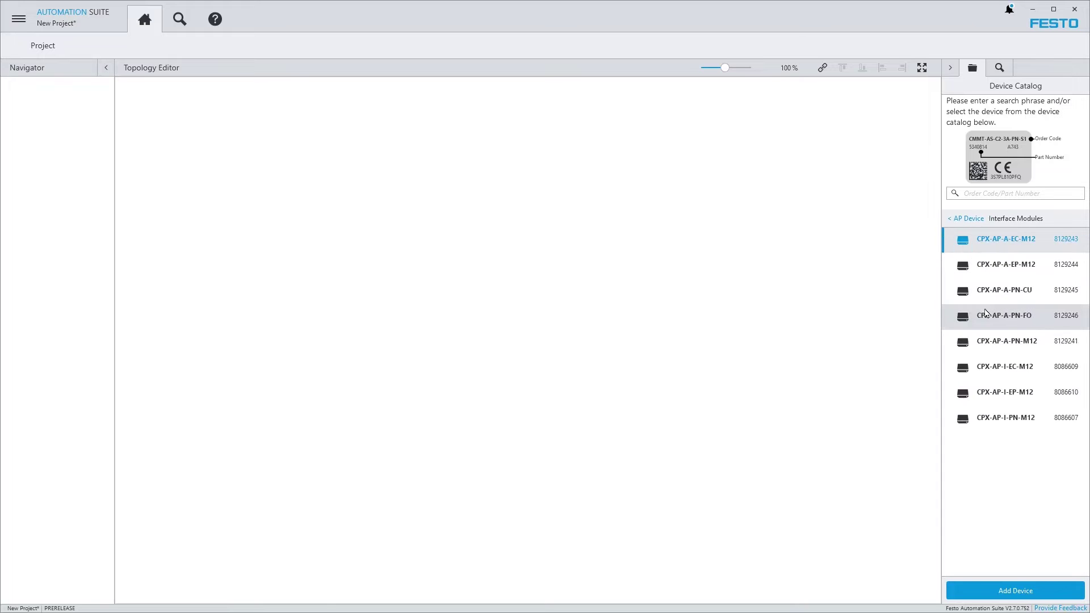
drag(997, 391, 400, 331)
- Add CPX-AP-I-8DI-M12-5P input modules, auto-connected to the EP-M12 module
click(968, 219)
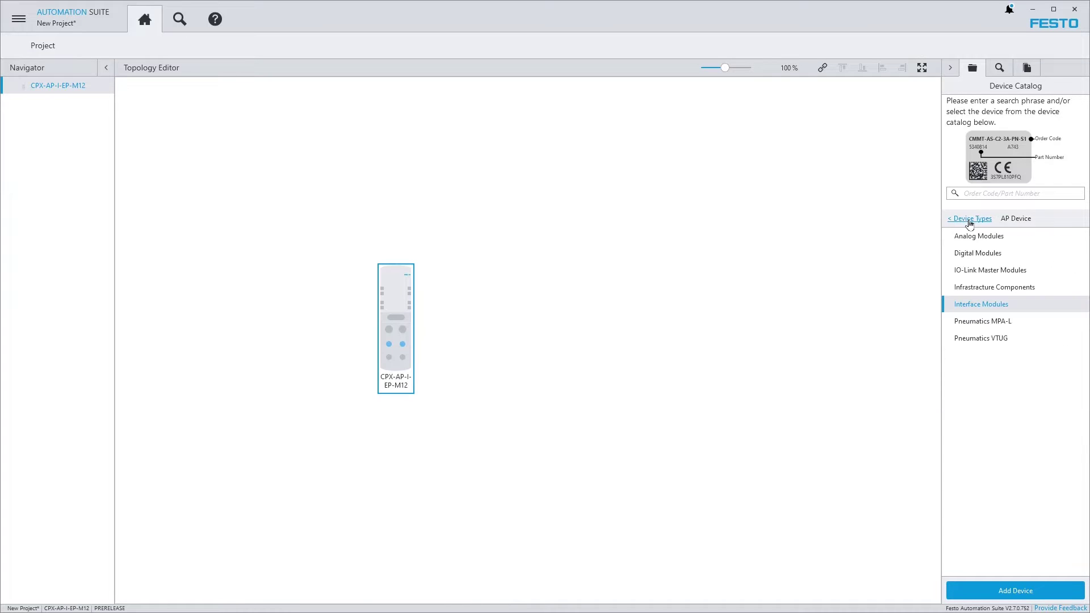
click(977, 254)
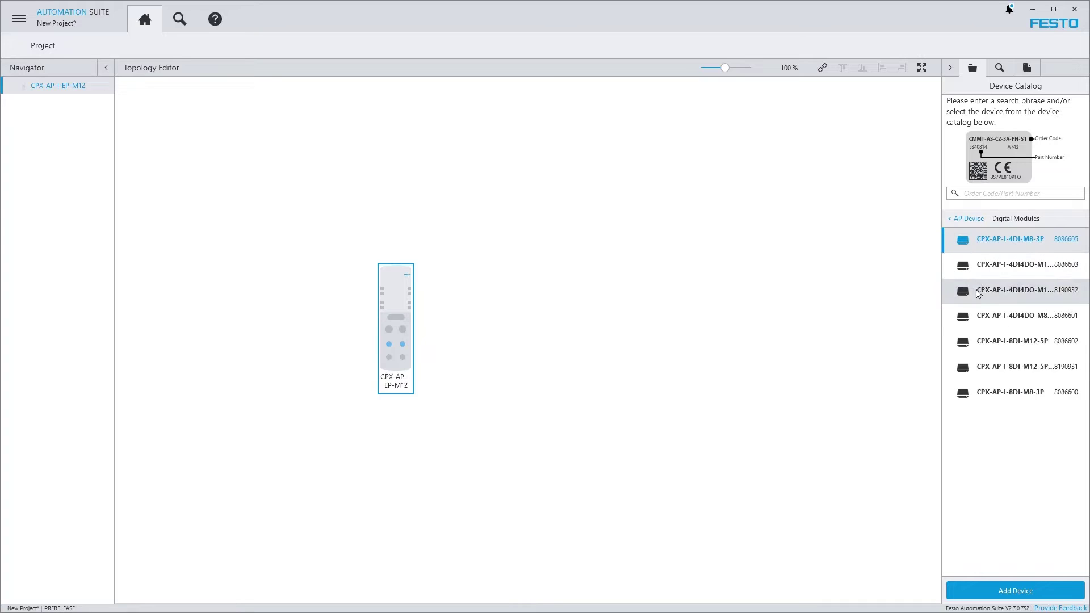
click(987, 342)
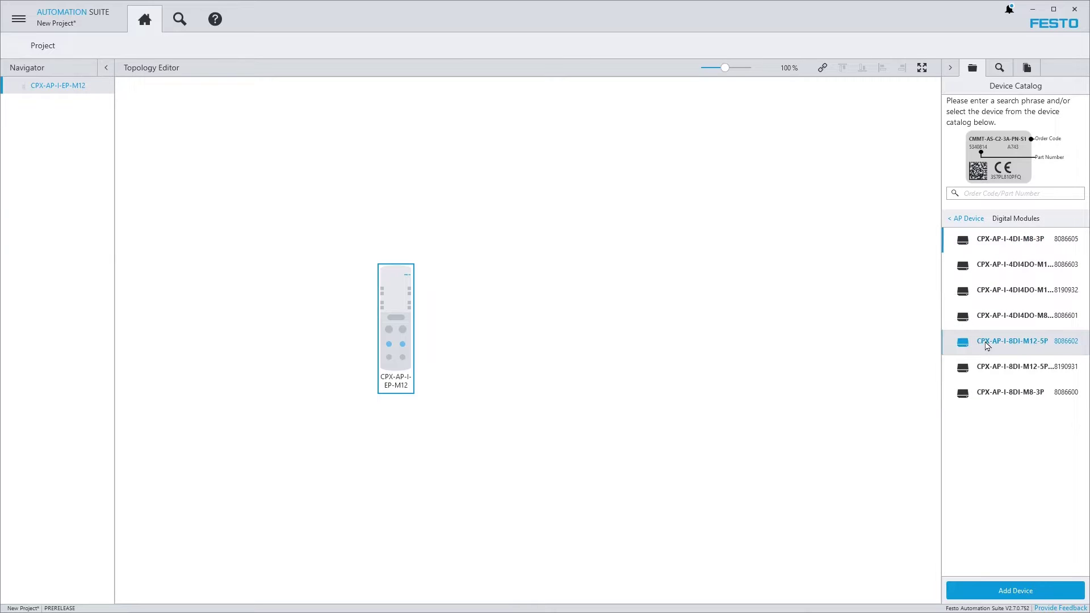
drag(987, 346, 489, 348)
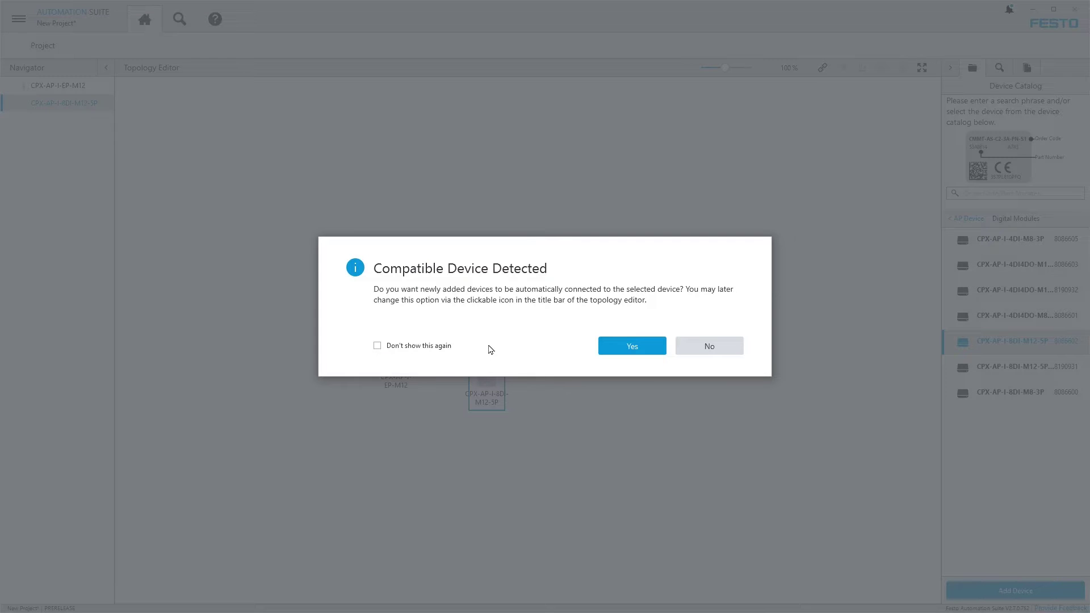
click(632, 346)
click(1015, 590)
click(1015, 590)
- Add a VMPAL-EPL-AP valve terminal and a CPX-AP-A-EPLI adapter to the chain
click(963, 220)
click(975, 322)
drag(974, 249, 663, 397)
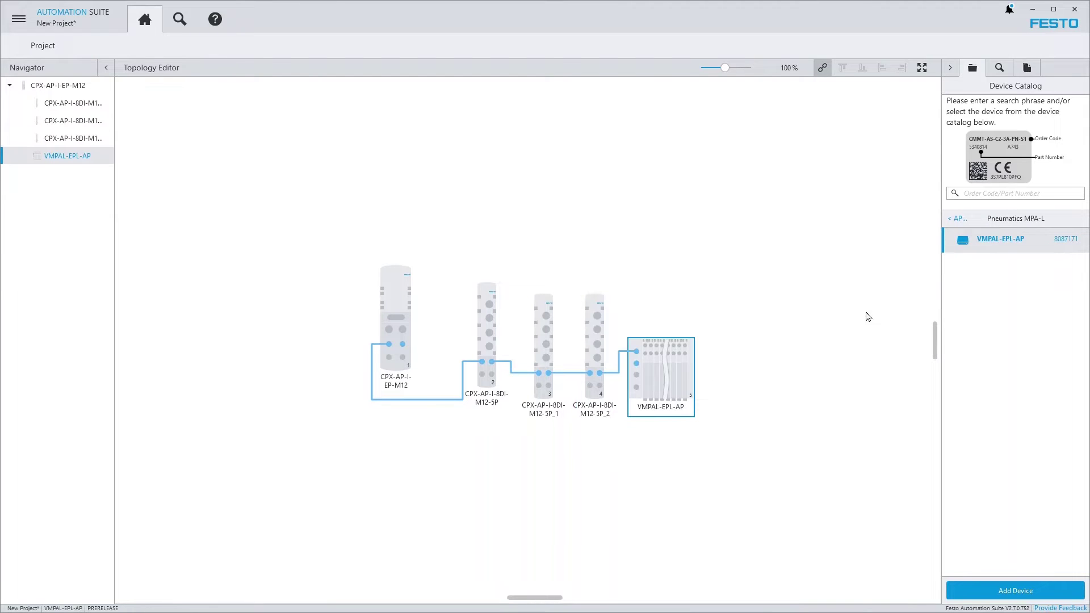
click(957, 218)
click(971, 287)
drag(977, 239, 742, 365)
- Add one more CPX-AP-I-8DI-M12-5P module, then open the CPX-AP-A-EPLI configuration
click(958, 218)
click(977, 253)
drag(999, 340, 405, 469)
drag(523, 486, 345, 346)
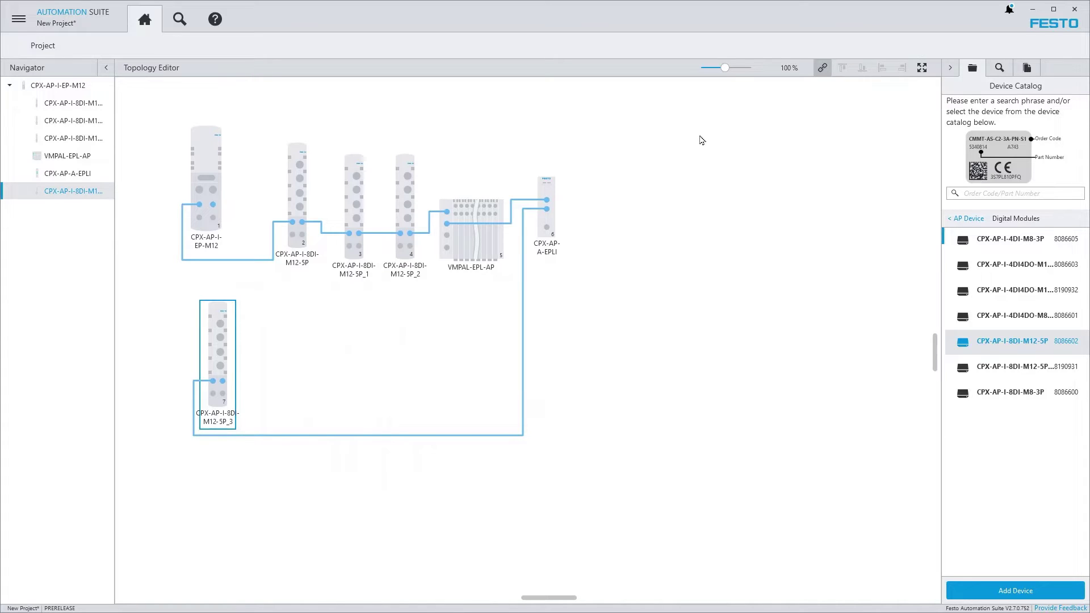
click(553, 188)
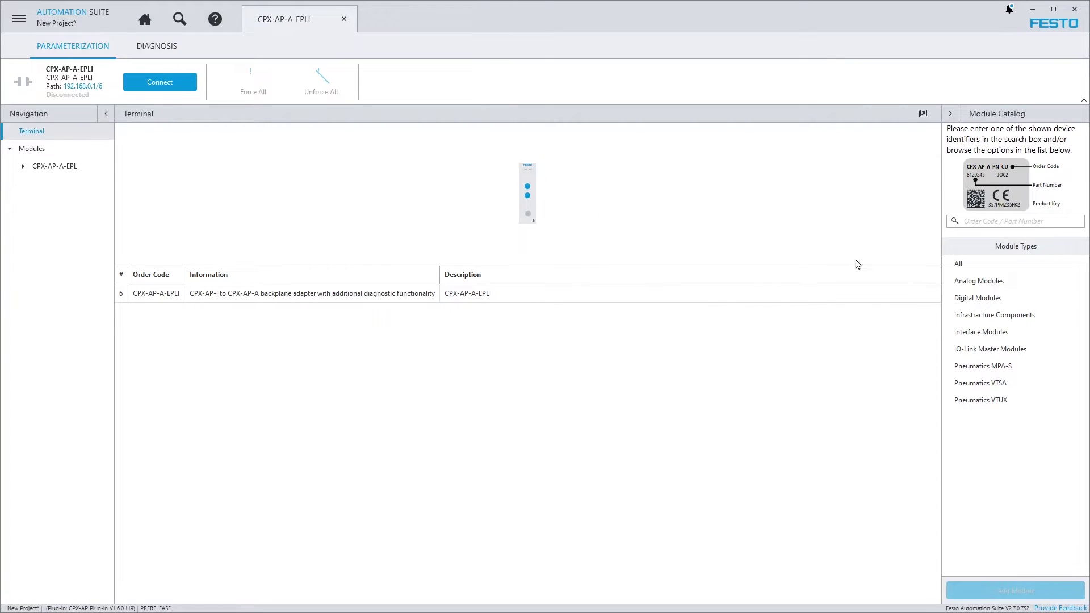
- Add 8DI-M12-5P, 8DO-M12-5P and 8DO-PI modules to the EPLI terminal, then delete extra module 7
click(975, 299)
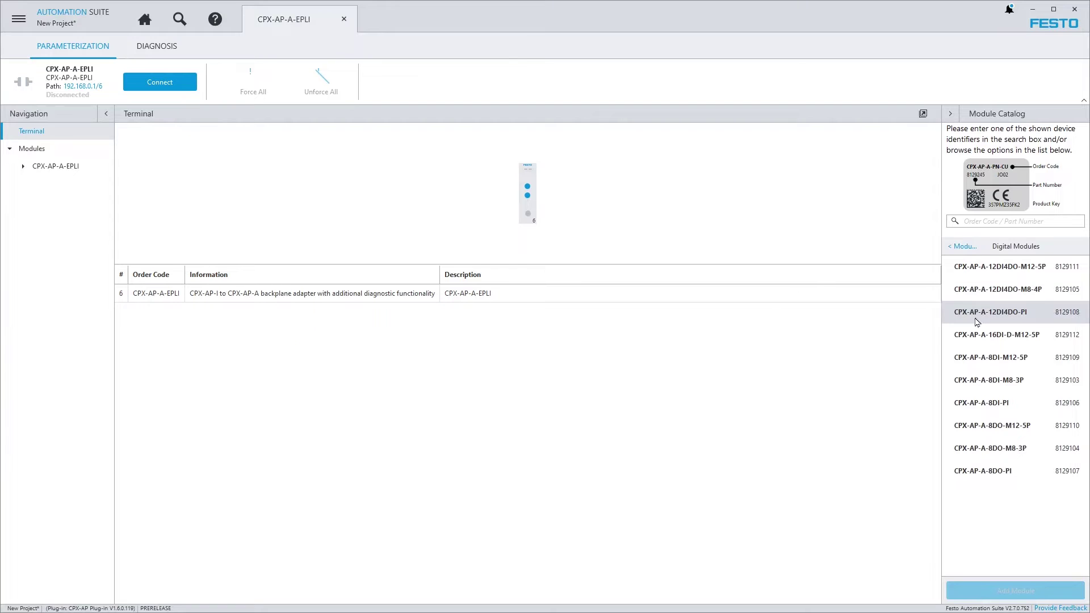
drag(983, 358, 559, 188)
drag(978, 427, 572, 190)
drag(964, 478, 589, 187)
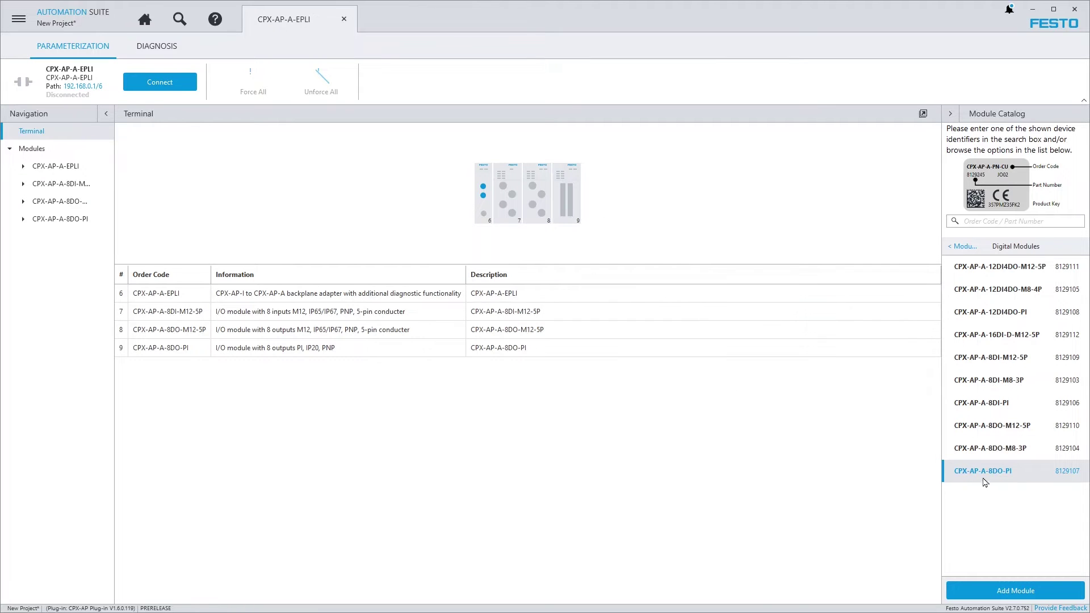
drag(985, 483, 500, 198)
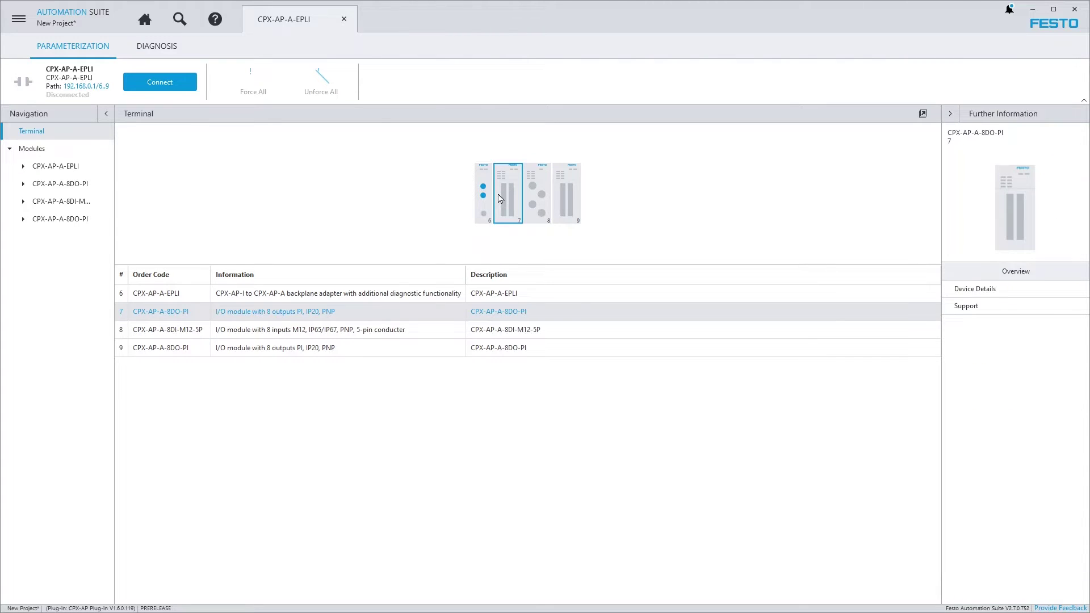
right_click(504, 206)
click(527, 261)
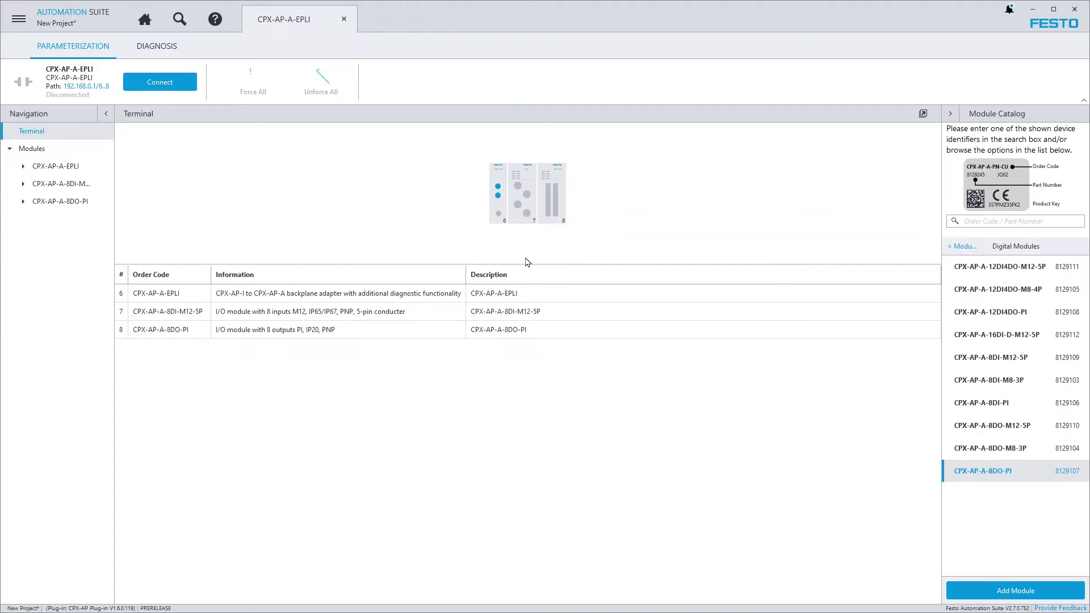
- Open the CPX-AP-A-EN manual details for the 8DI input module
click(526, 209)
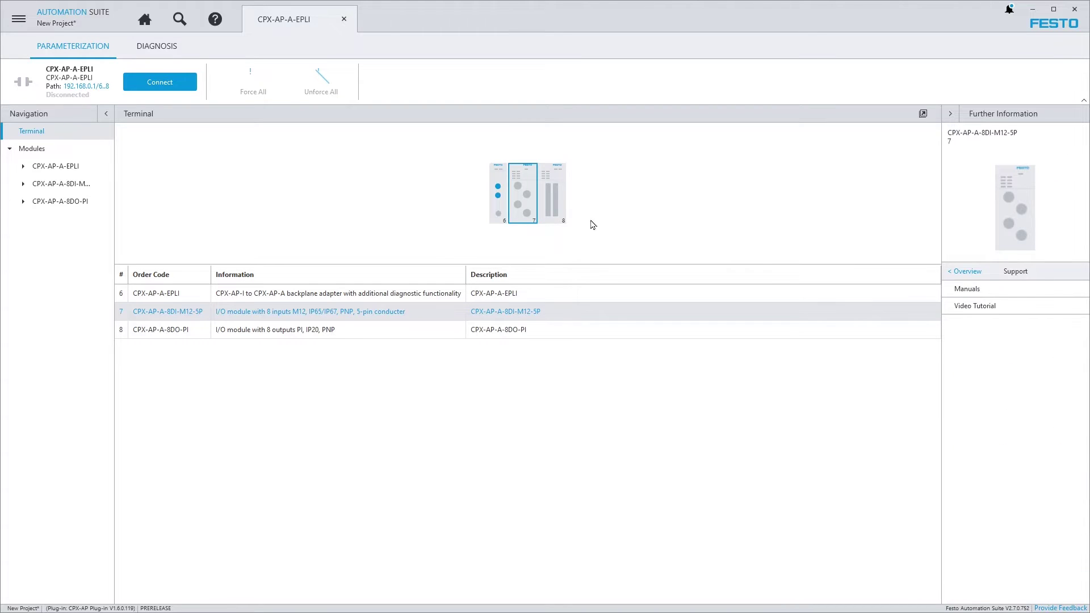
click(963, 292)
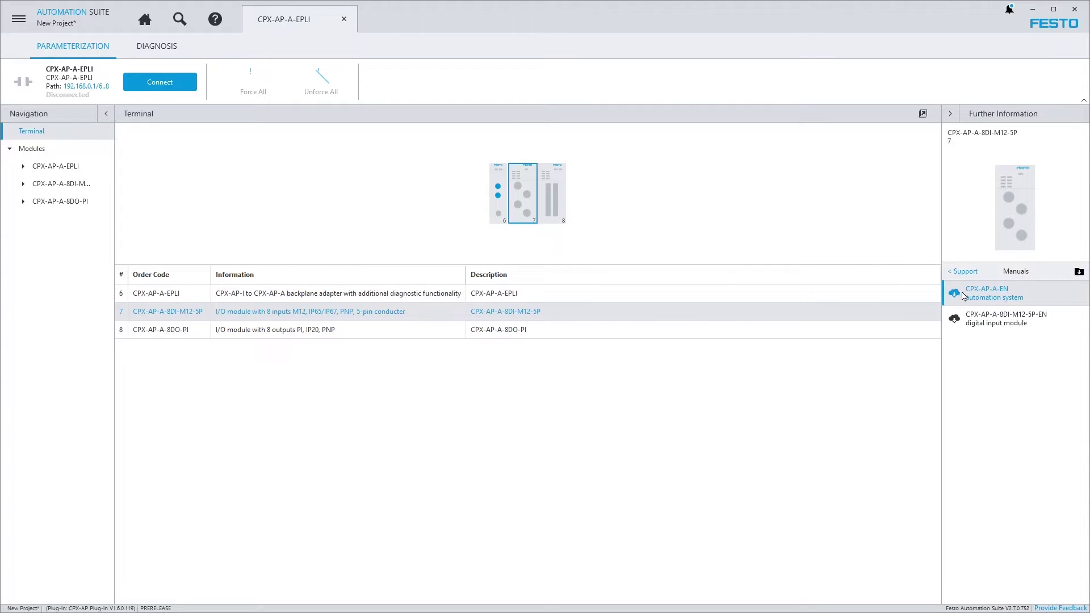
click(1000, 299)
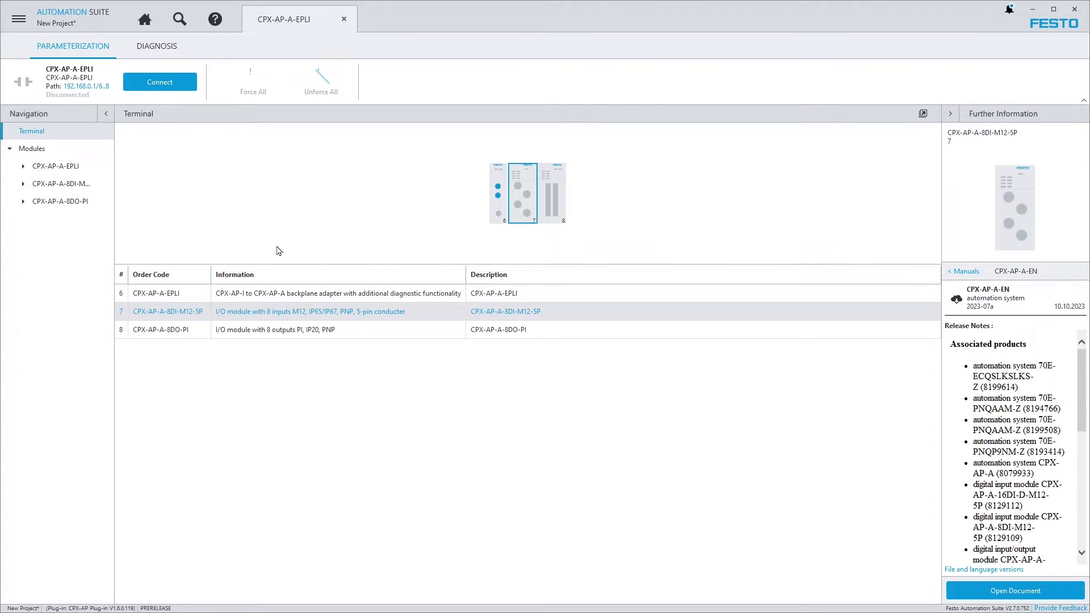
- Open the 8DI module's input parameters and check Input Debounce Time, leaving it at 3ms
click(23, 183)
click(62, 203)
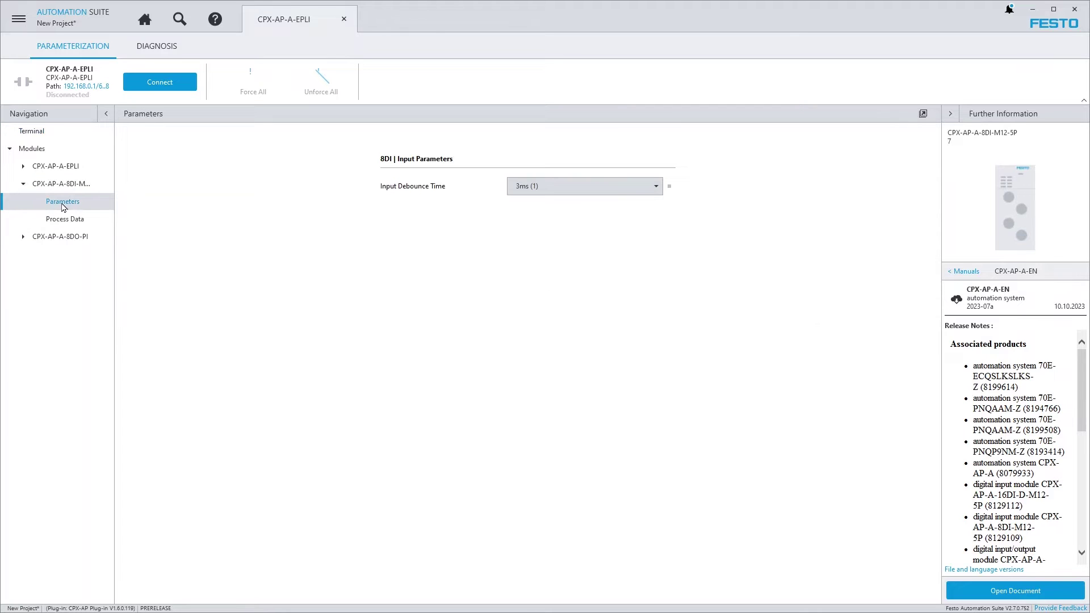
click(655, 192)
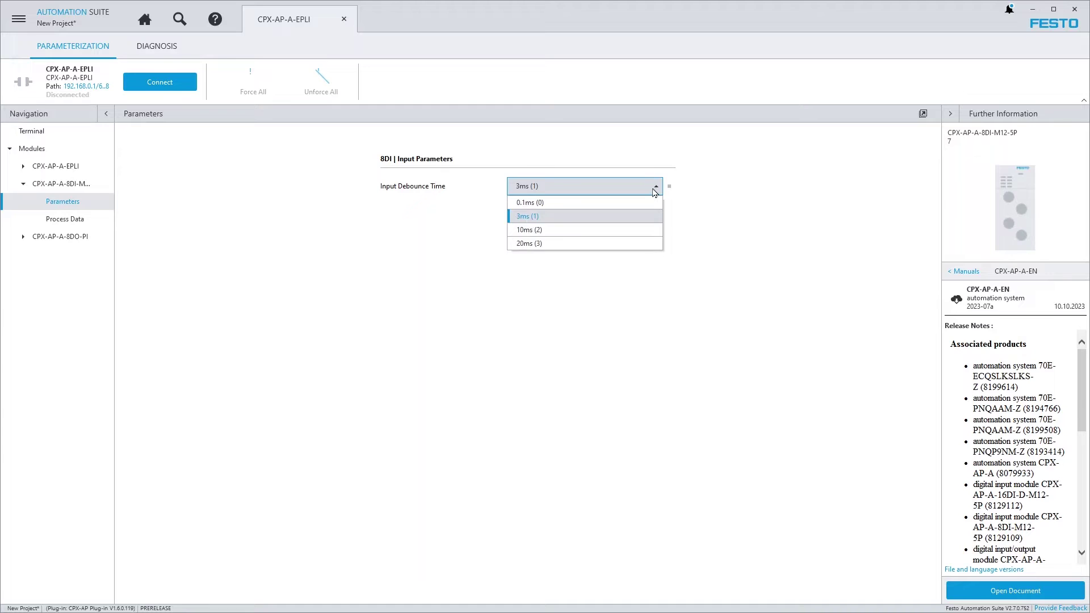
click(654, 192)
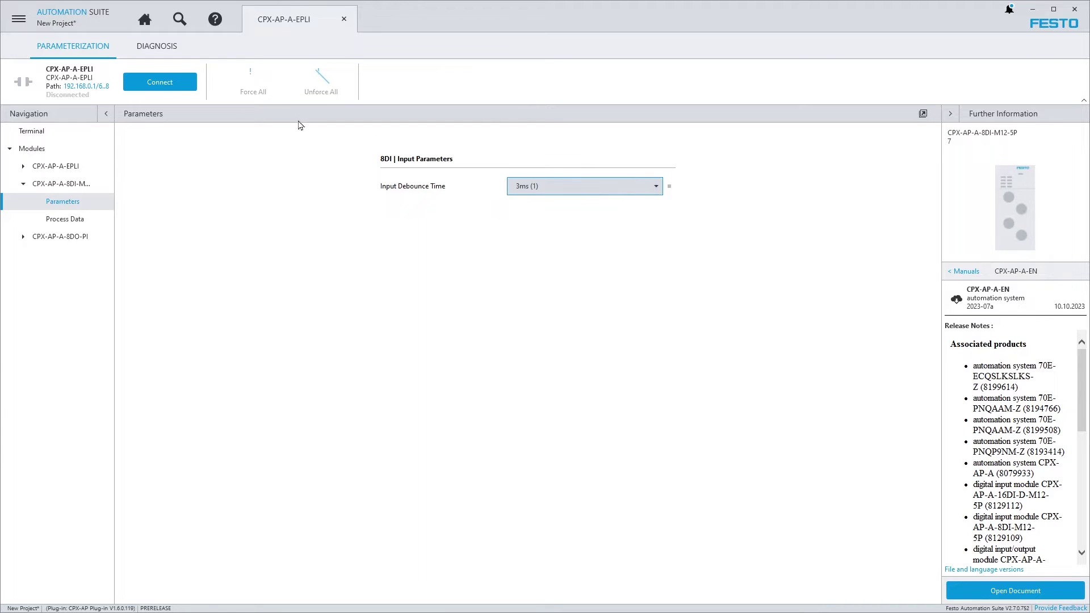
- Export the project for the CPX-AP-I-EP-M12 device as a Rockwell L5X file
click(19, 19)
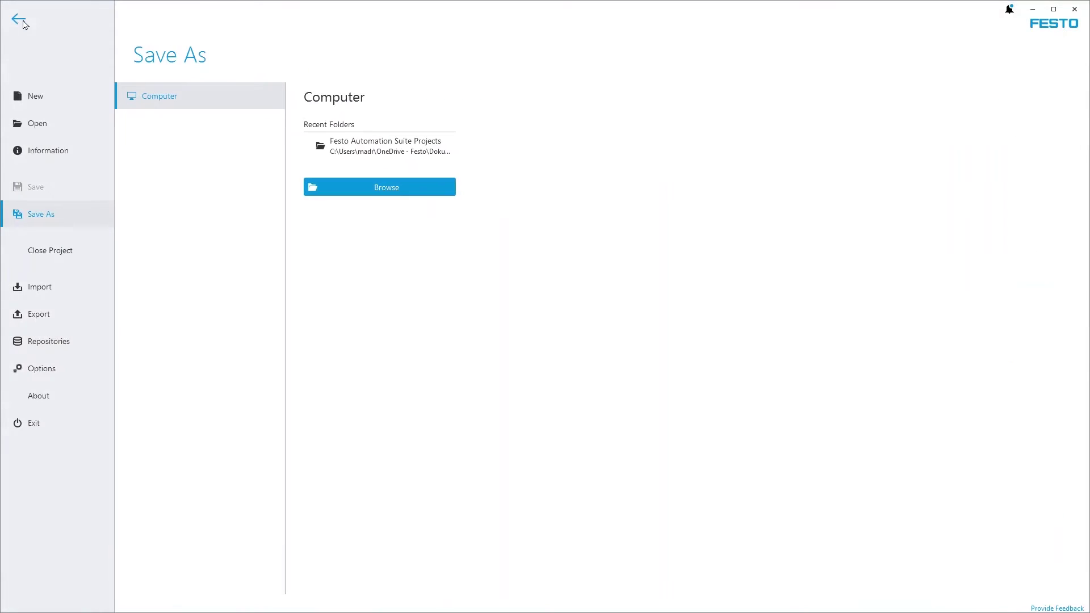
click(63, 315)
click(343, 215)
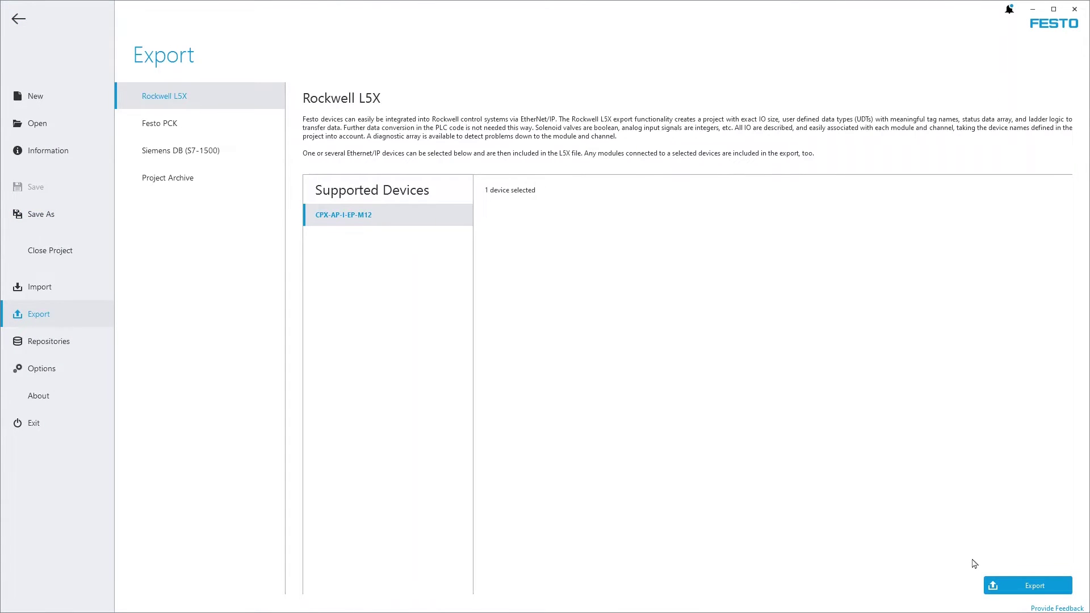
click(1028, 585)
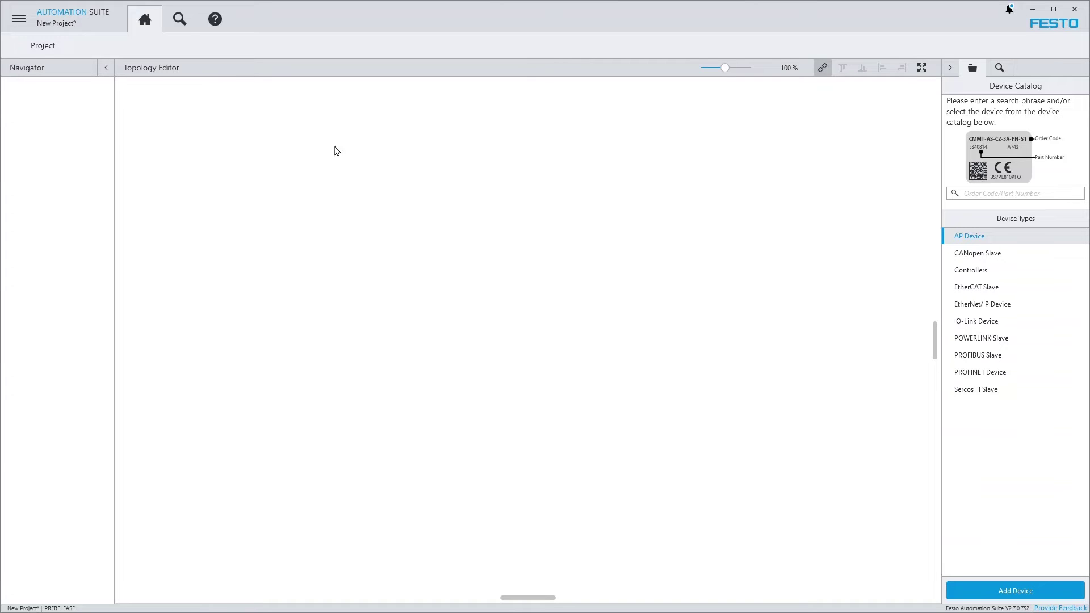
click(180, 22)
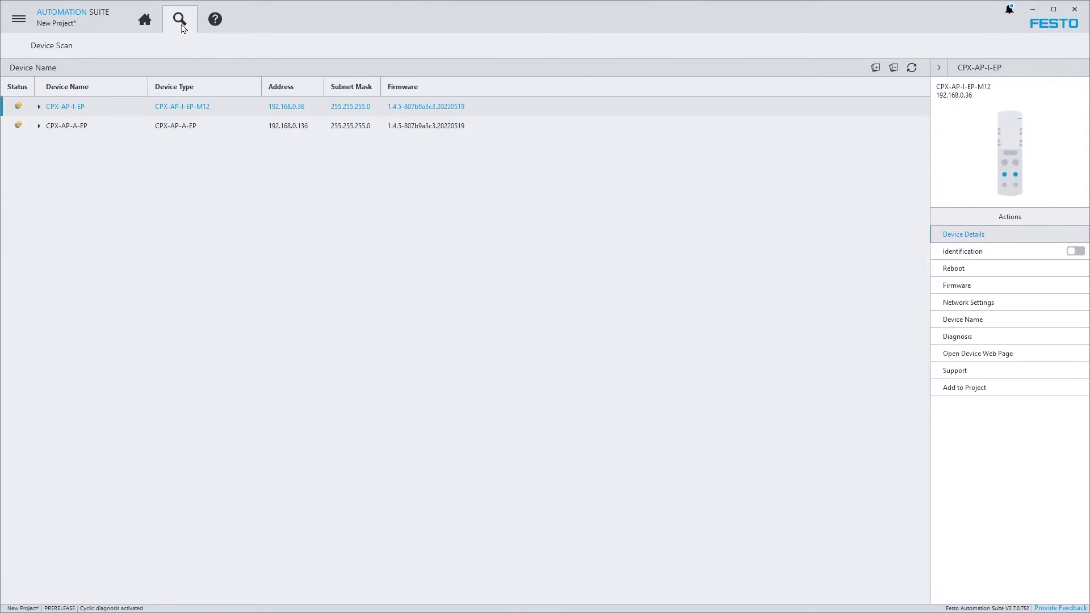
click(173, 132)
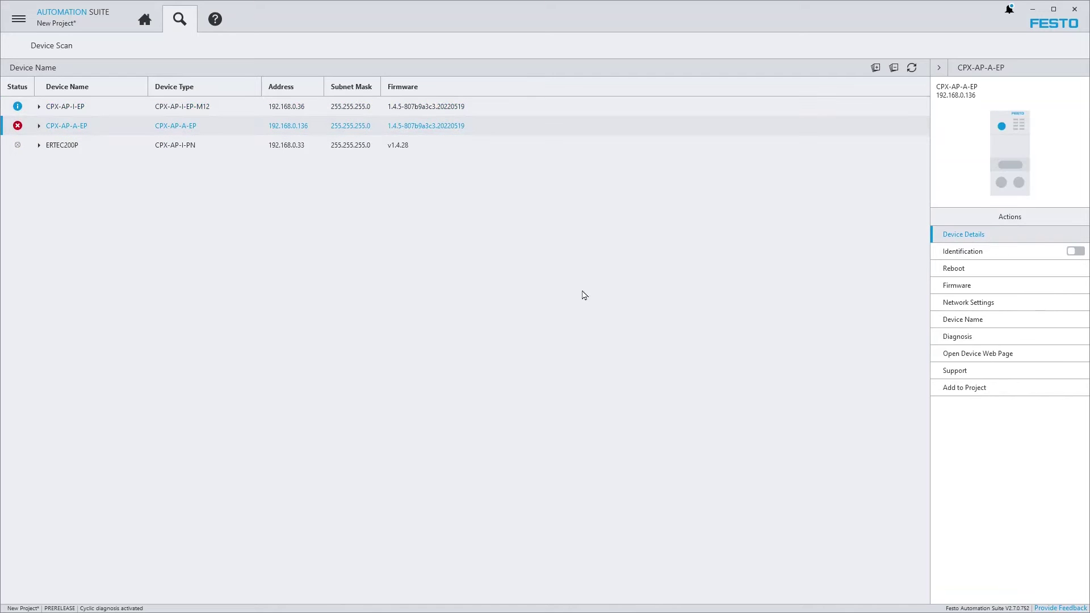
click(981, 392)
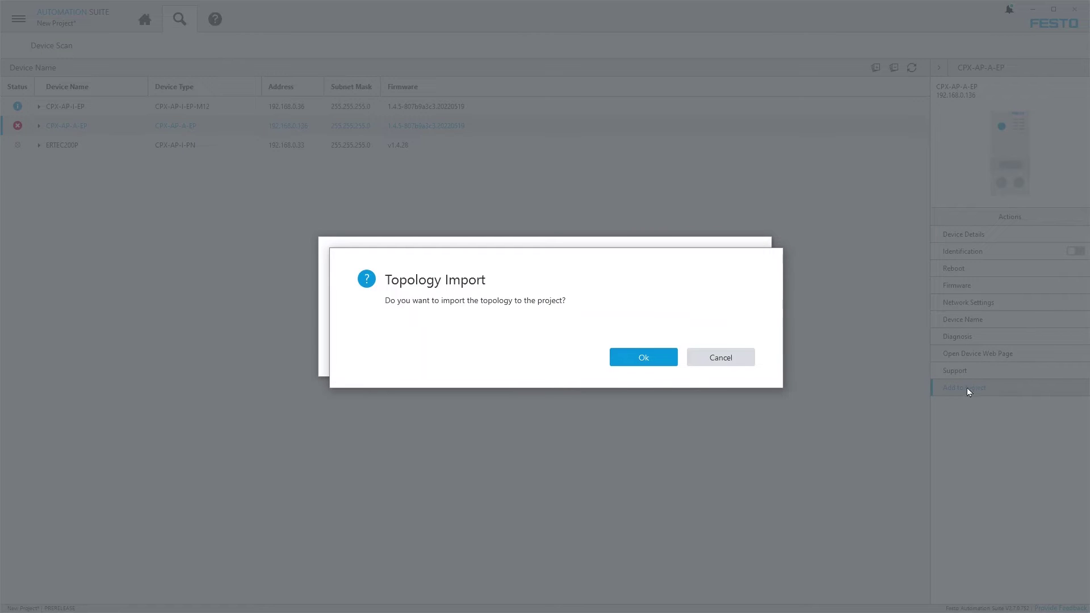
click(657, 359)
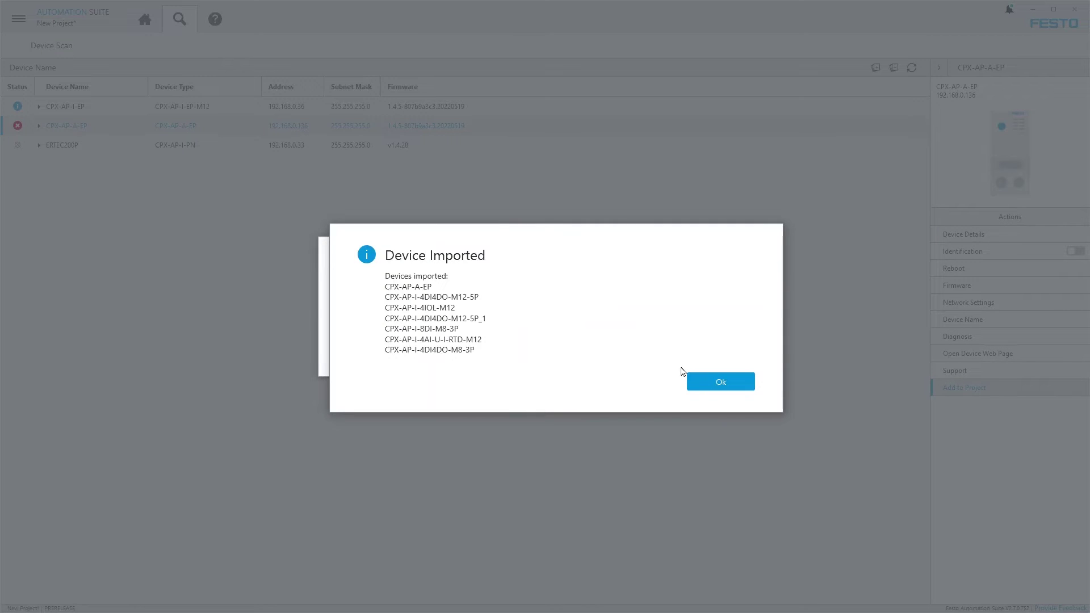
click(703, 381)
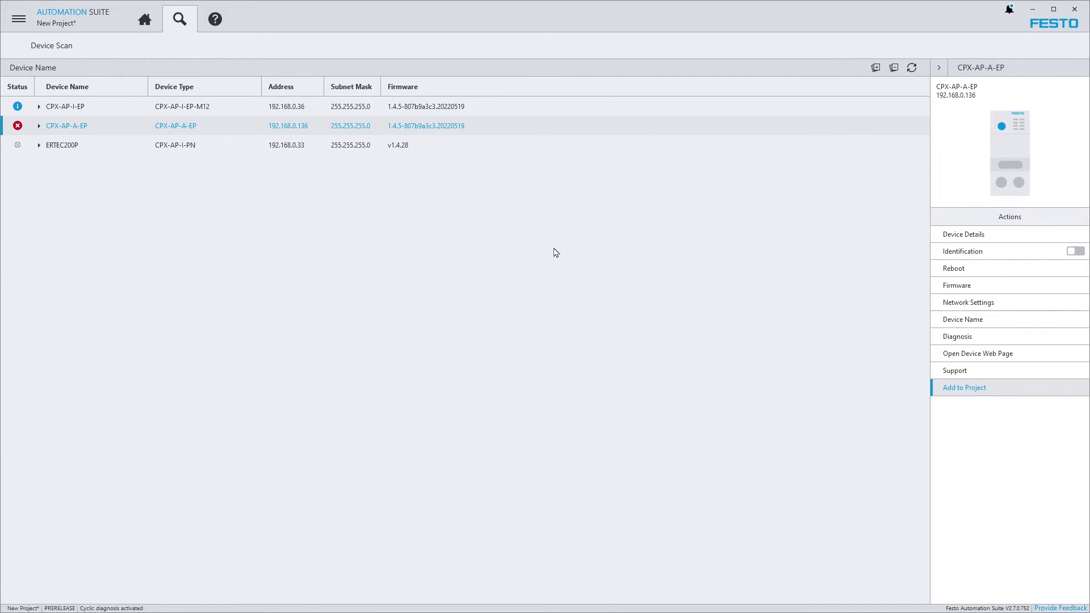
click(146, 23)
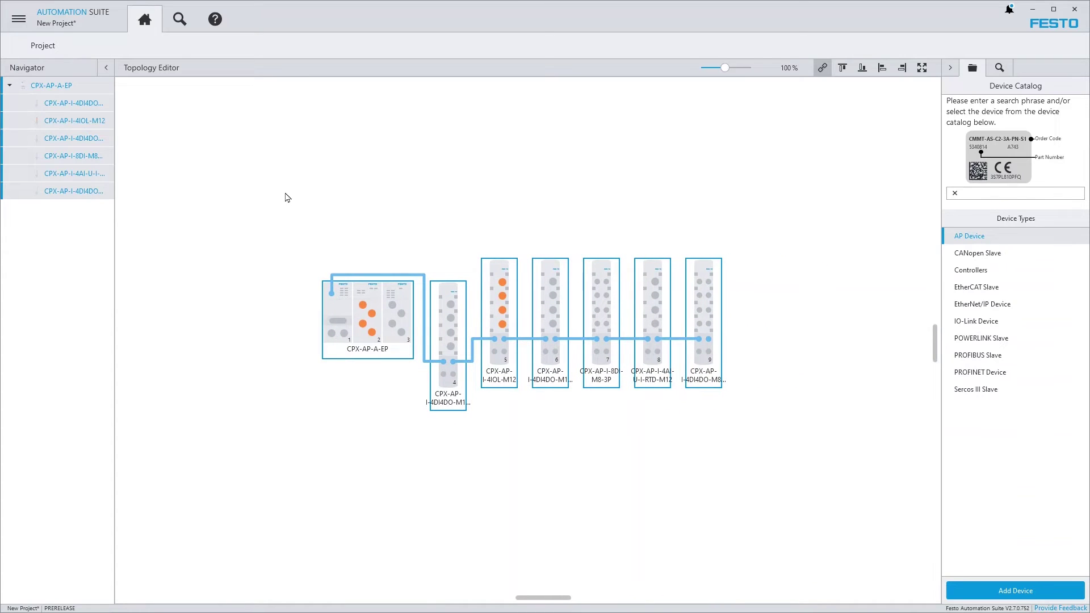
right_click(376, 302)
click(406, 340)
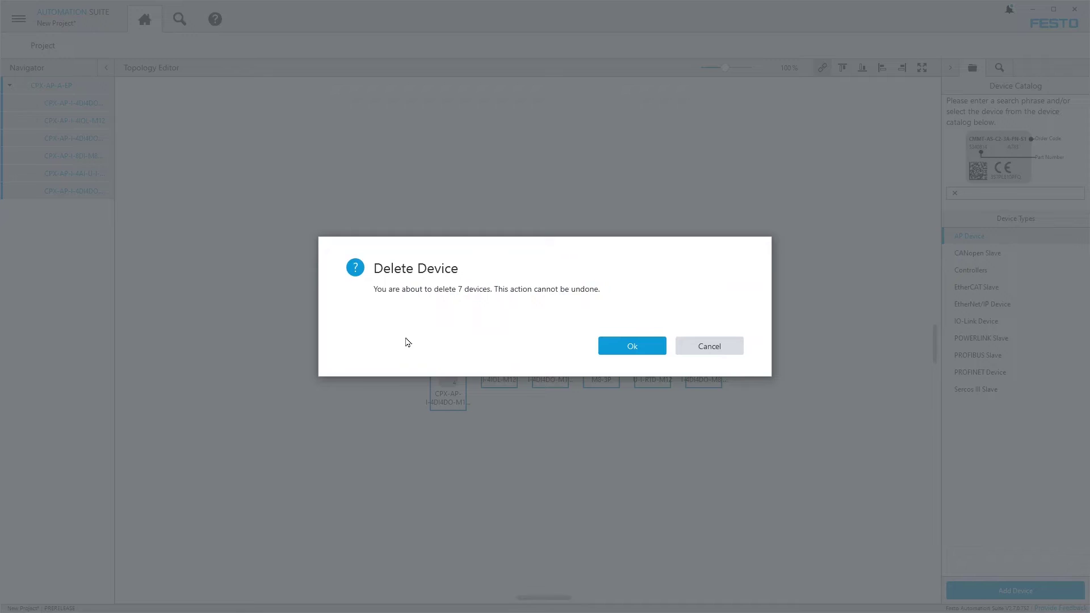
click(630, 346)
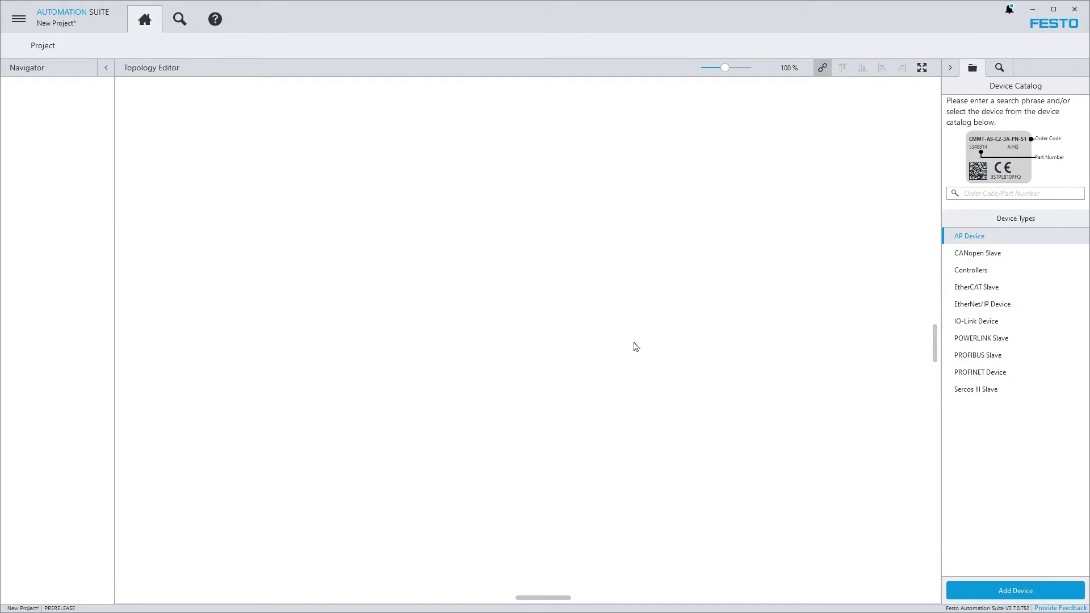
click(999, 69)
drag(1004, 171, 282, 208)
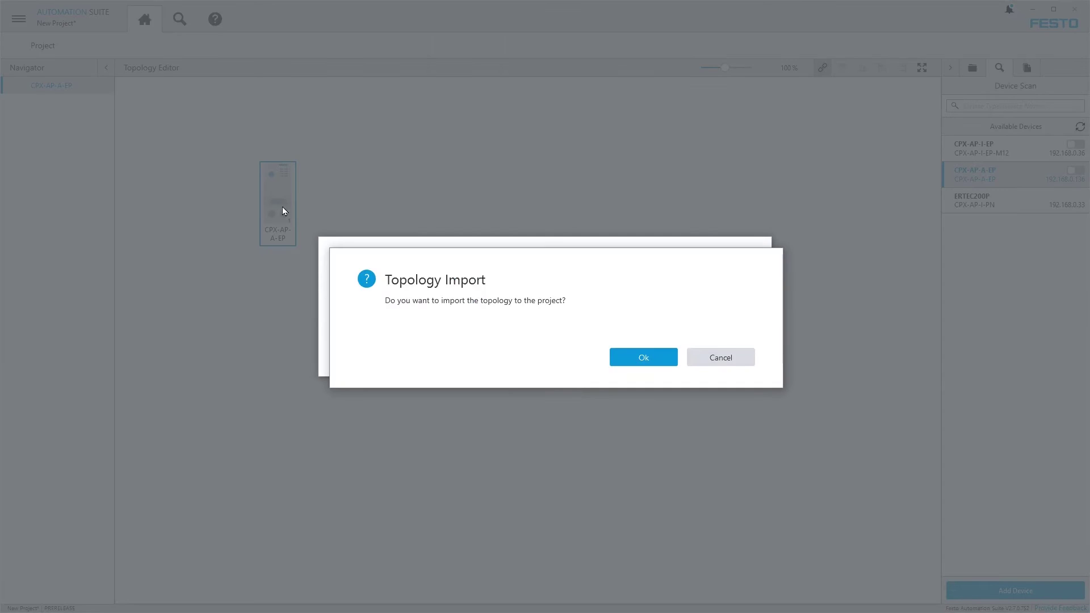
click(638, 355)
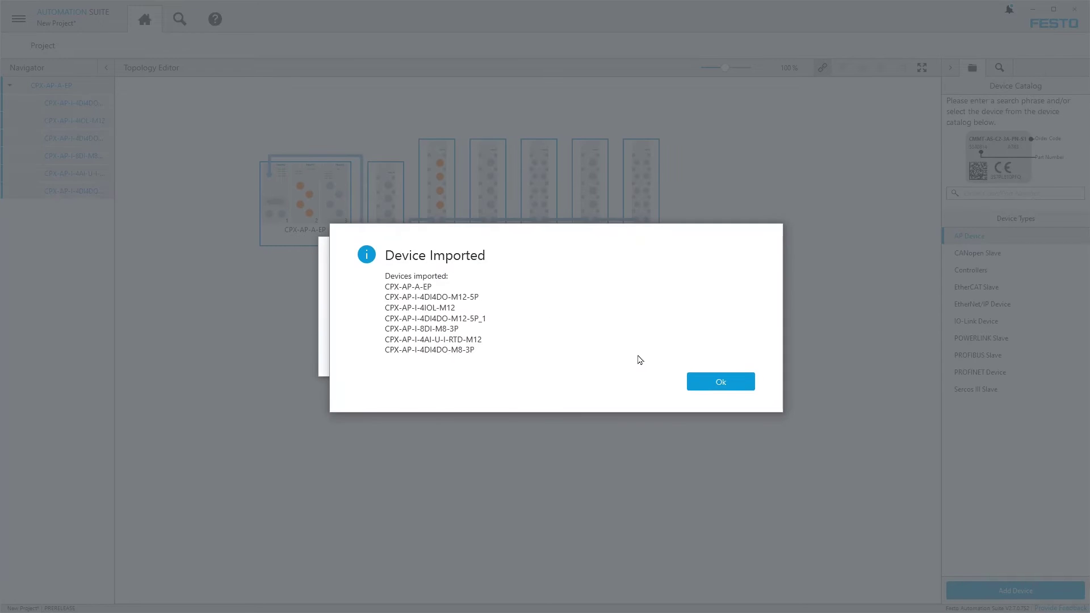
click(709, 386)
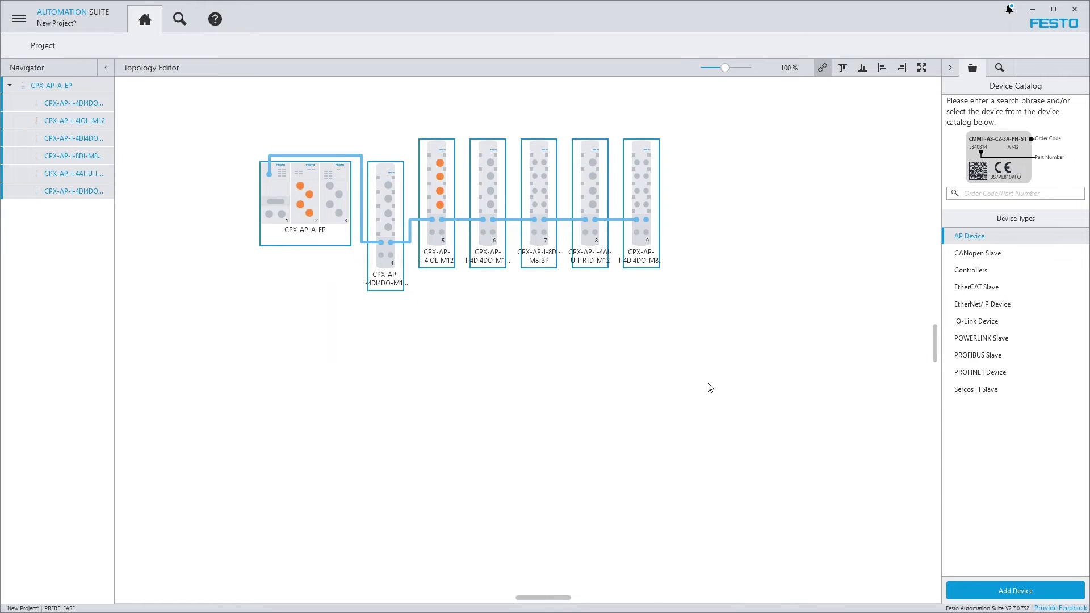
click(293, 171)
right_click(293, 169)
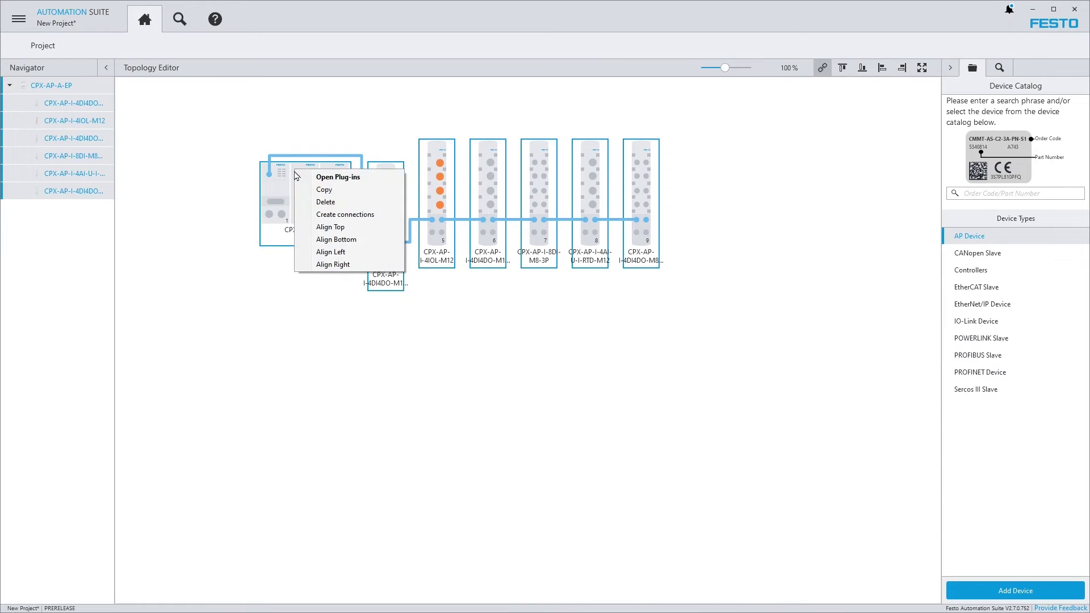
click(321, 202)
click(619, 349)
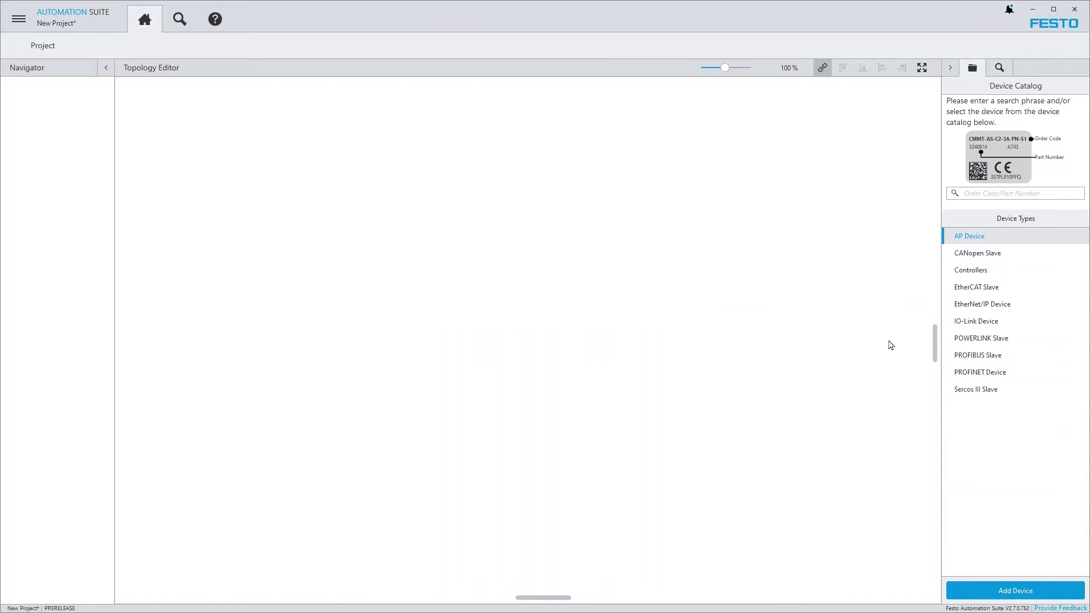
- Place a CPX-AP-A-EP-M12 from EtherNet/IP Device > Remote I/Os onto the canvas
click(979, 305)
click(984, 255)
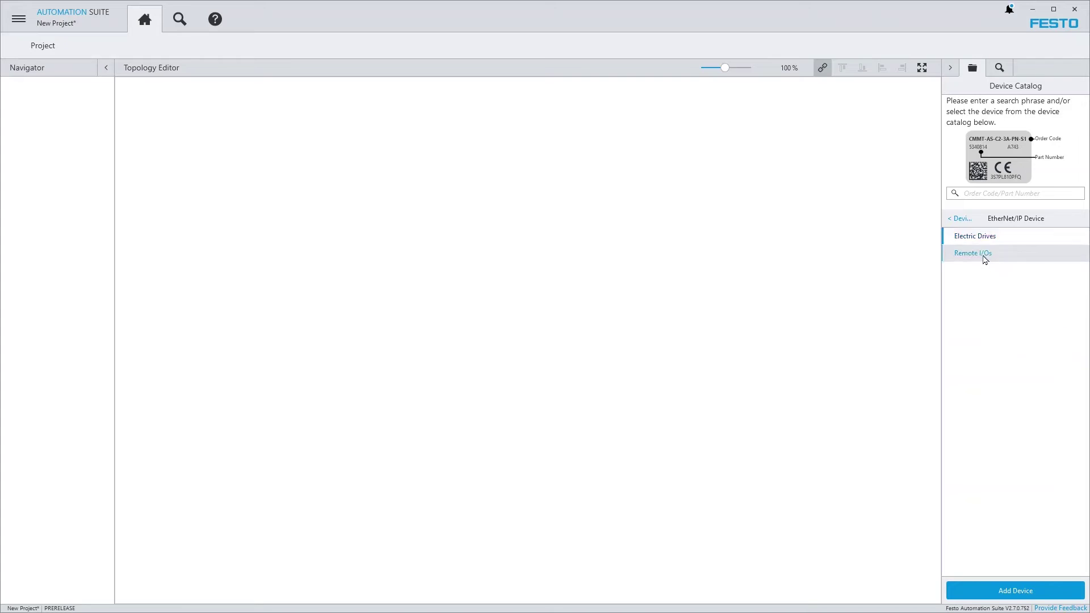
drag(995, 248, 438, 278)
- Set the CPX-AP-A-EP-M12 device path to 192.168.0.136 and apply it
double_click(439, 273)
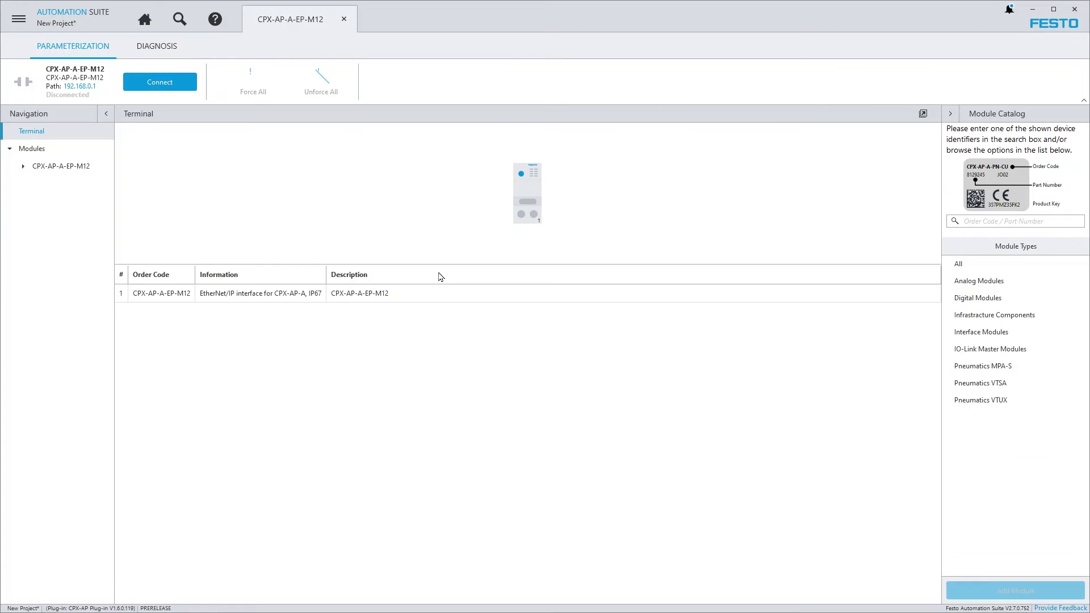
click(71, 87)
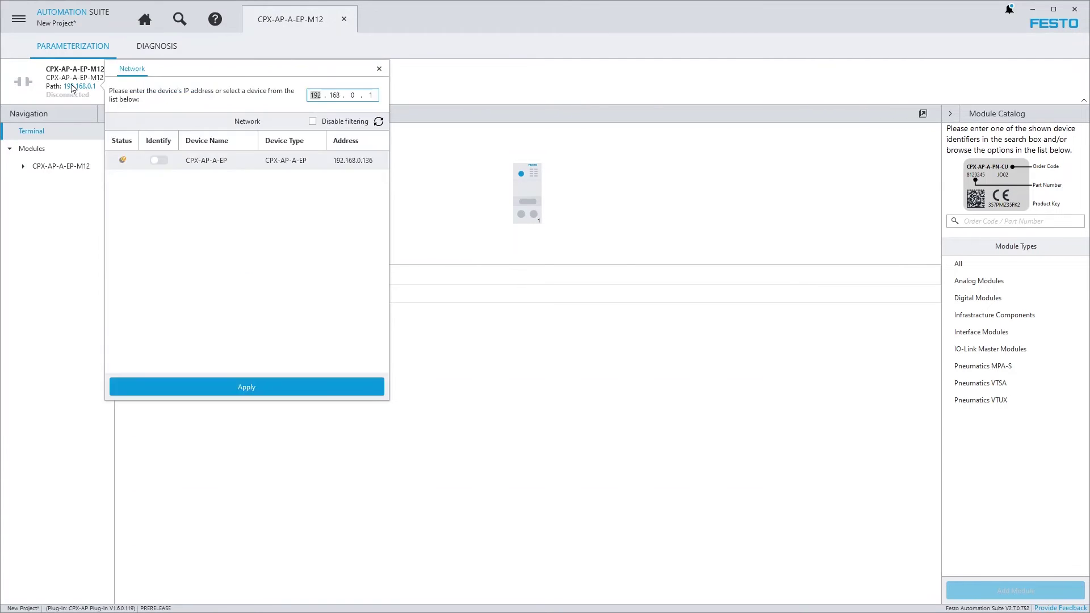
click(222, 159)
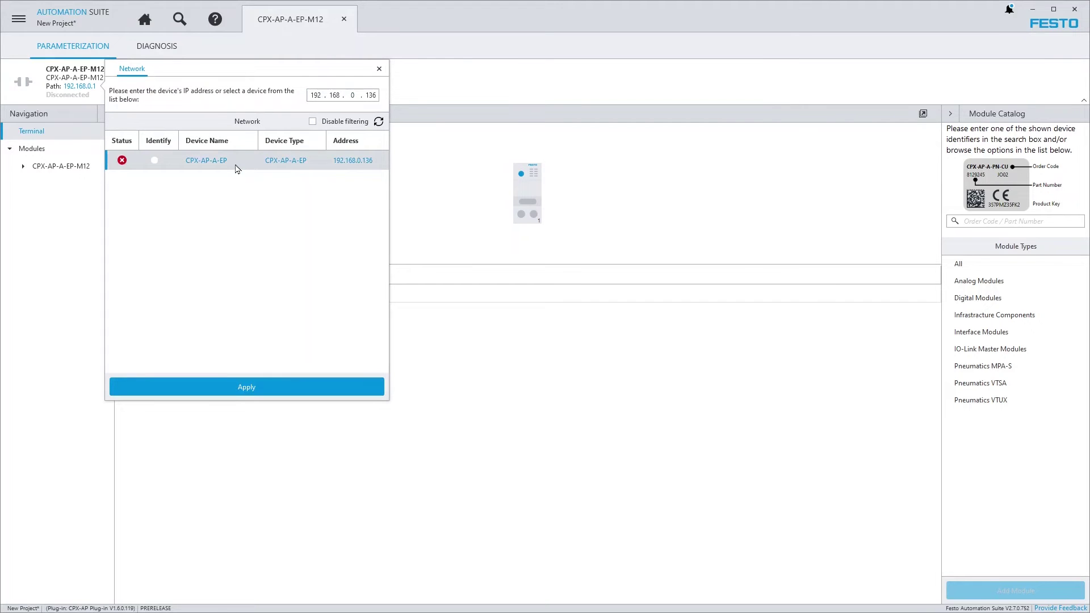
click(291, 389)
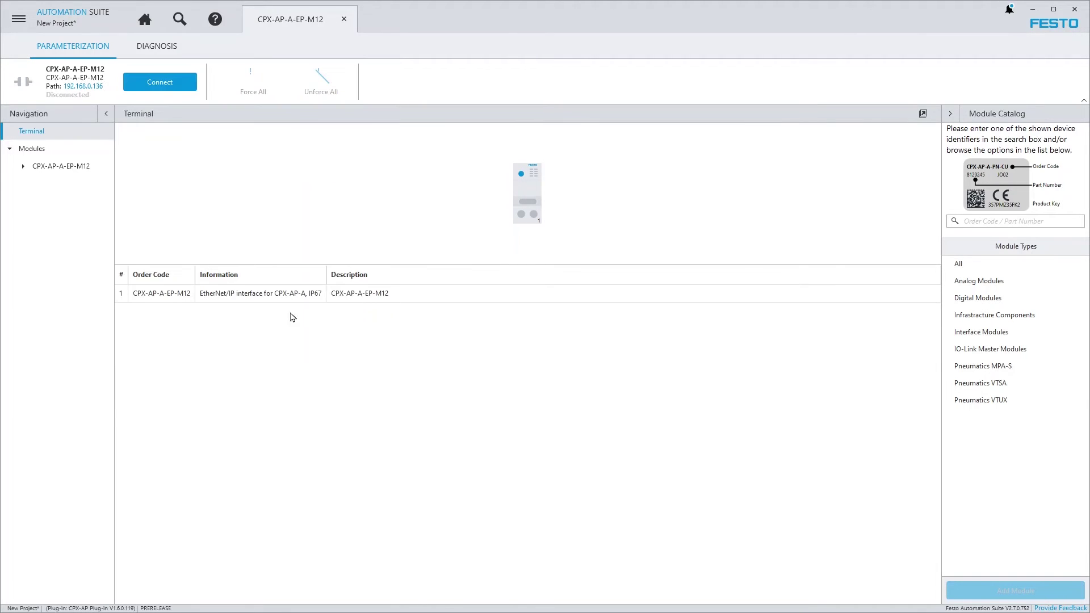
- Scan the CPX-AP-A-EP-M12 for AP devices, add all found modules, and select module 9
click(344, 20)
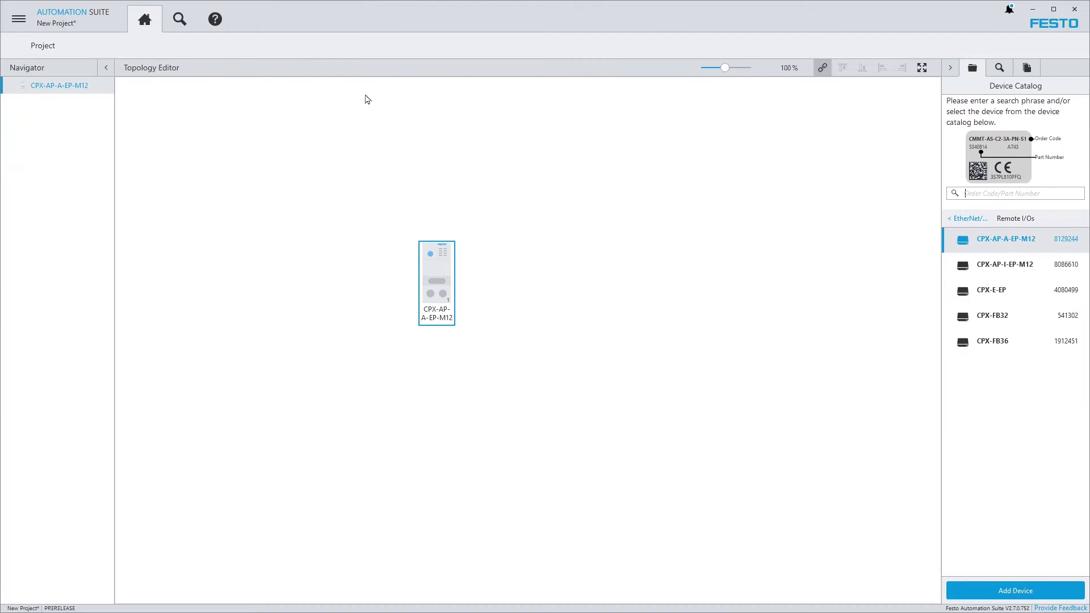
right_click(438, 276)
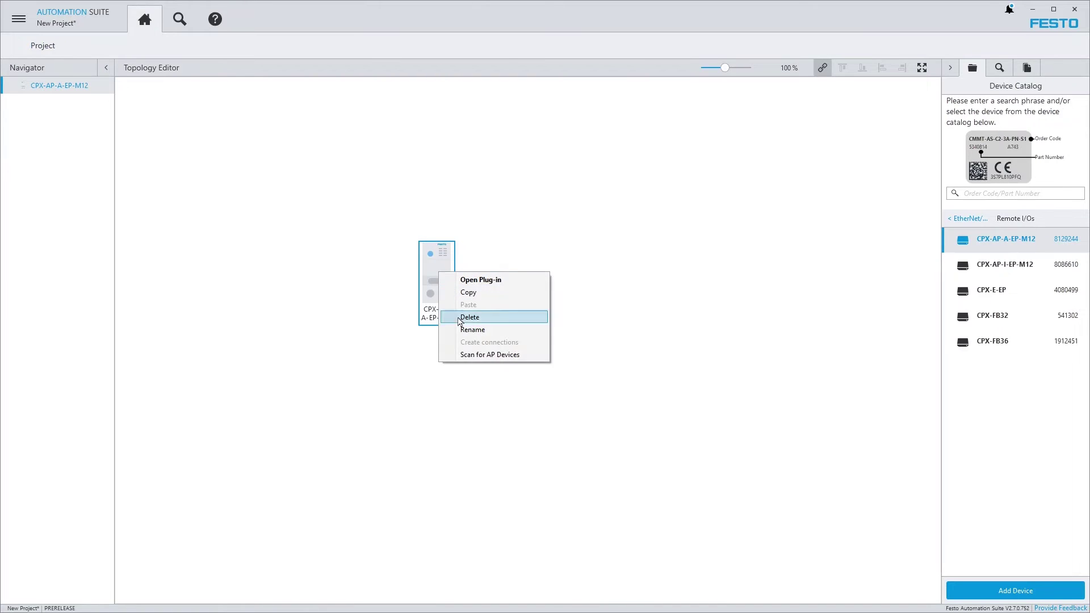
click(469, 354)
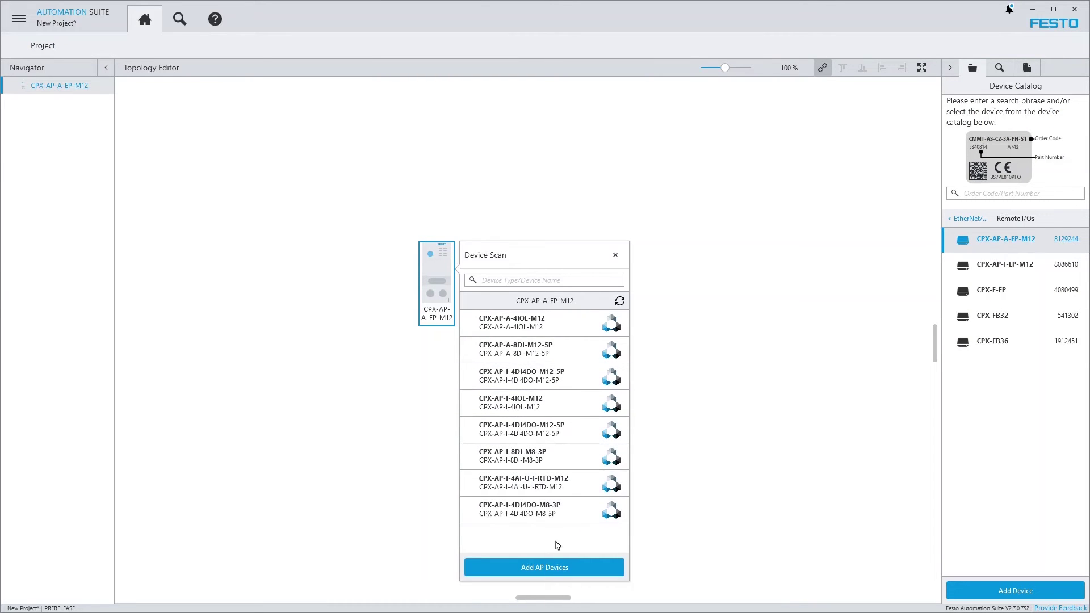
click(556, 568)
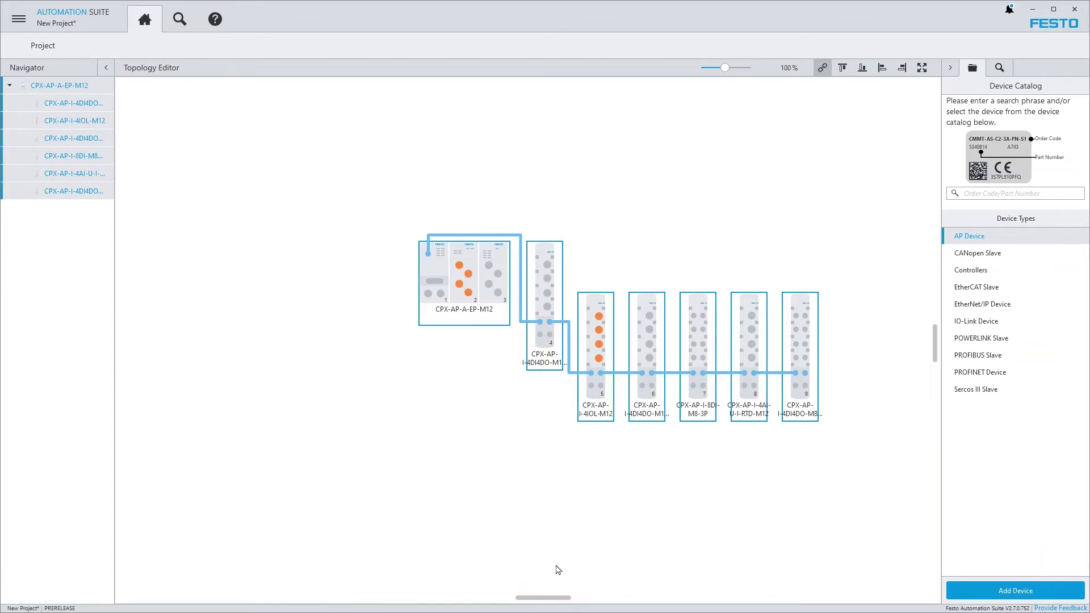
click(809, 340)
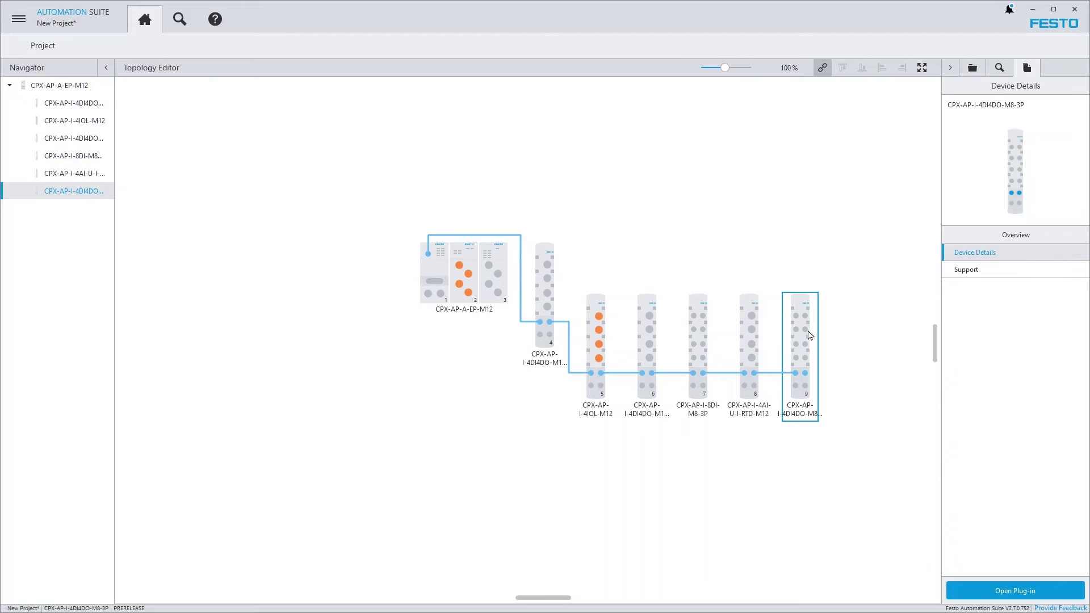
- Connect online to the CPX-AP-I-4DI4DO-M8-3P, reading values from the device, and show Process Data
double_click(810, 334)
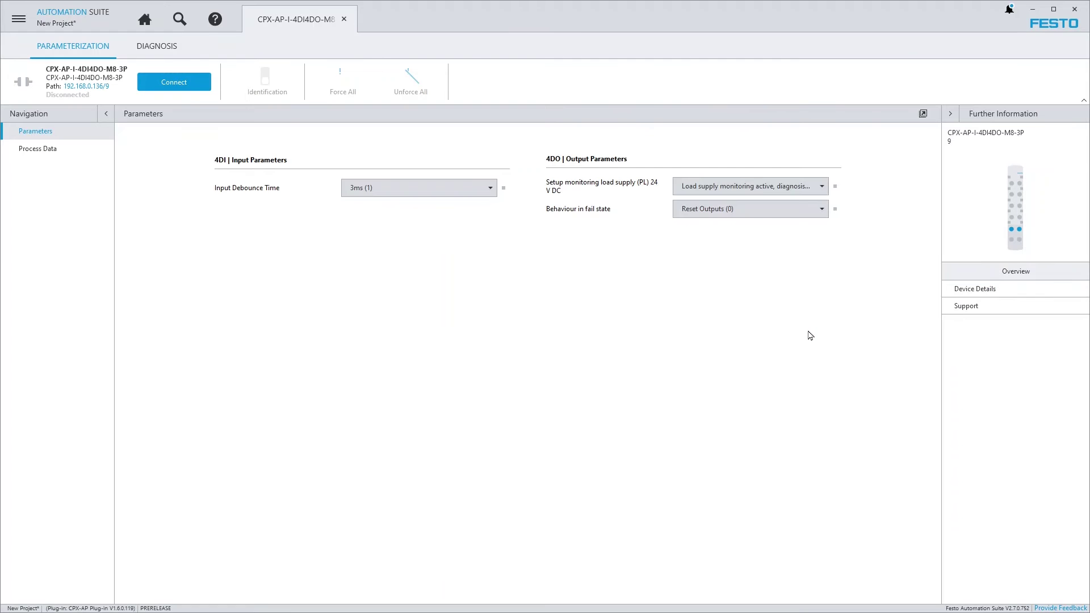
click(189, 85)
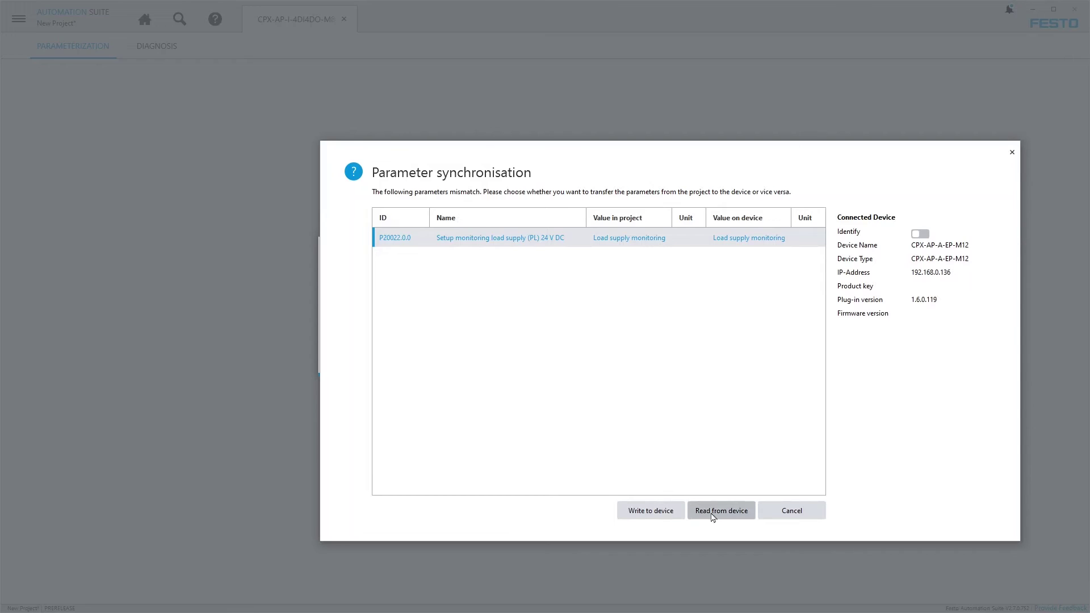
click(717, 515)
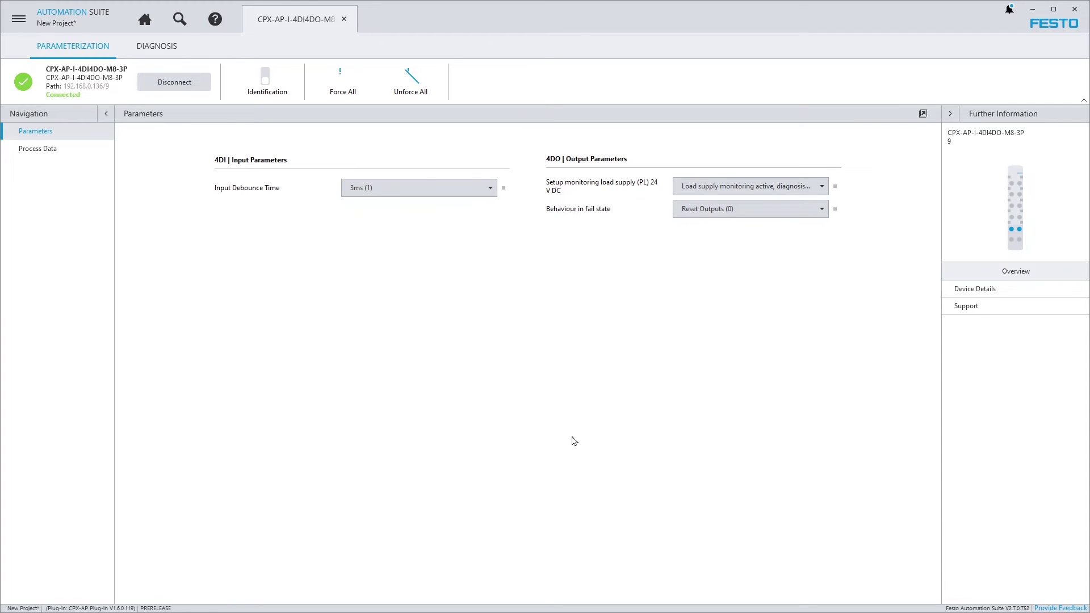
click(84, 148)
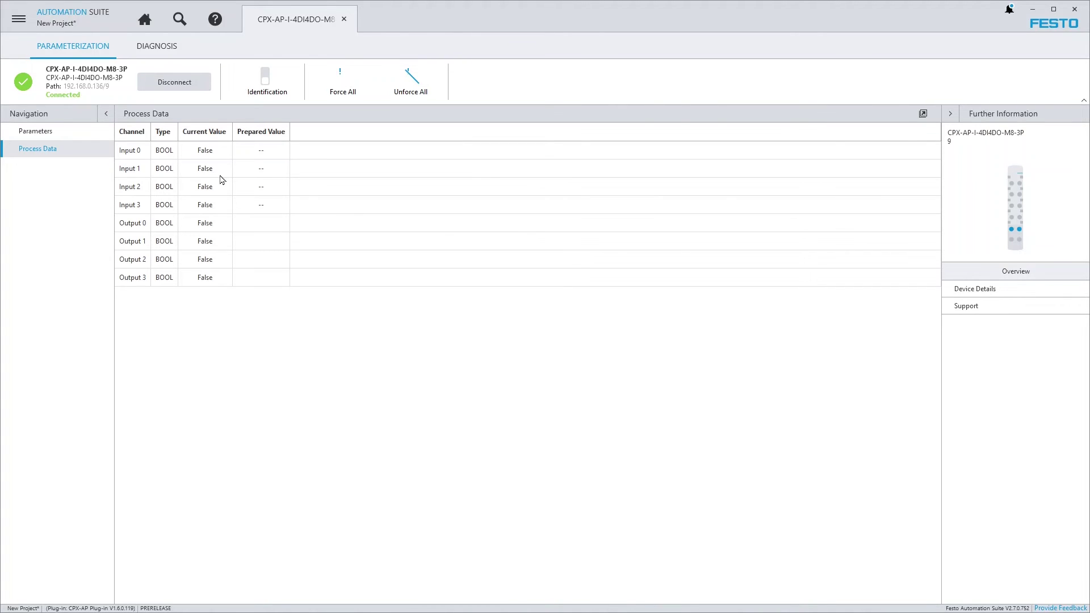
- Prepare True for Output 0 and Output 2, leave Output 3 False, and force all
click(254, 228)
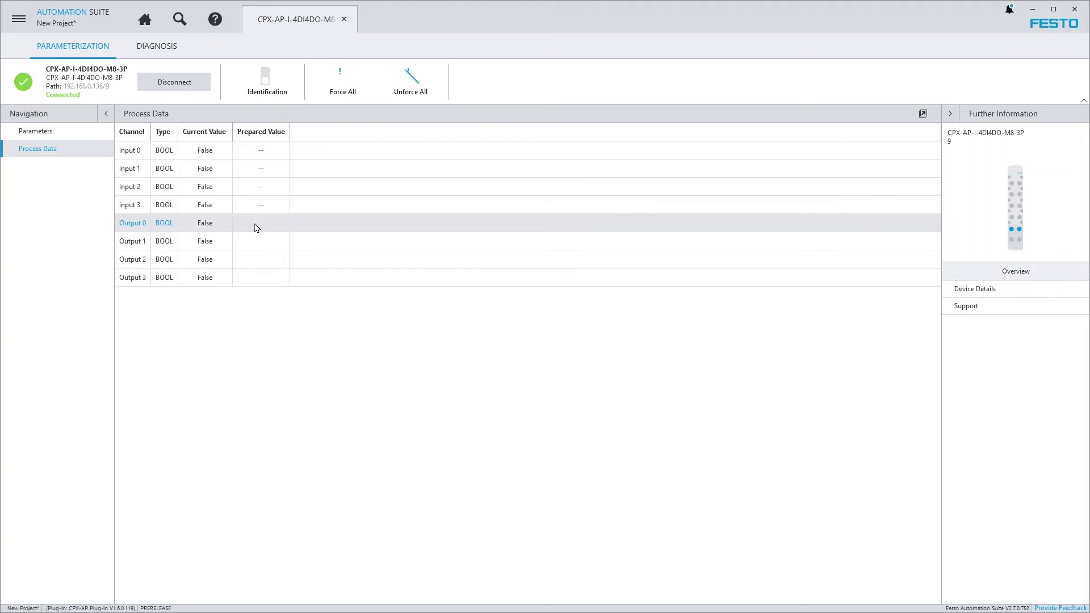
click(256, 226)
click(259, 267)
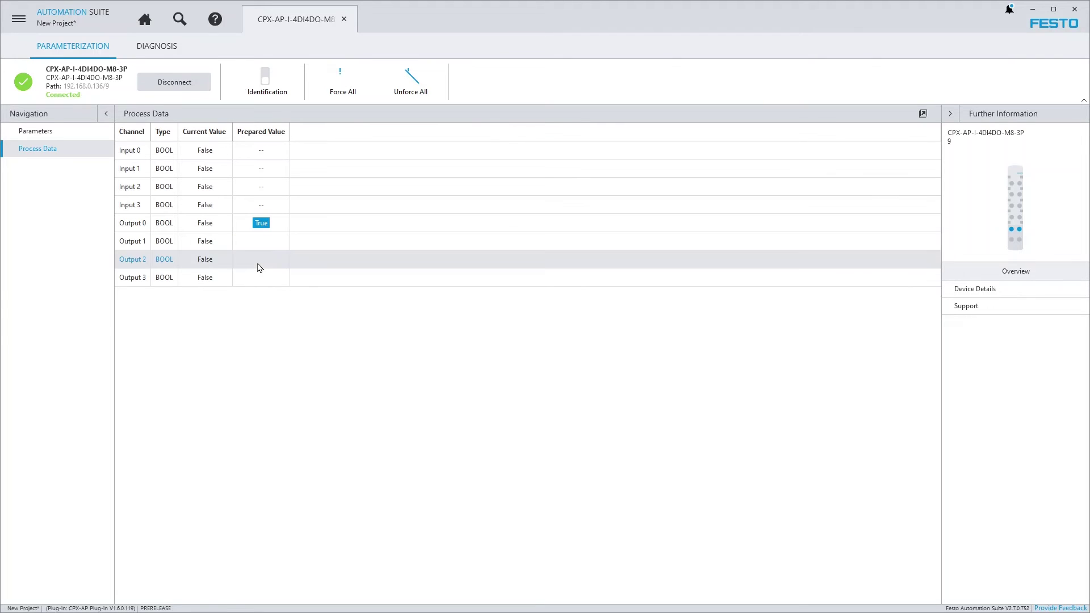
click(261, 266)
click(261, 277)
click(261, 280)
click(261, 281)
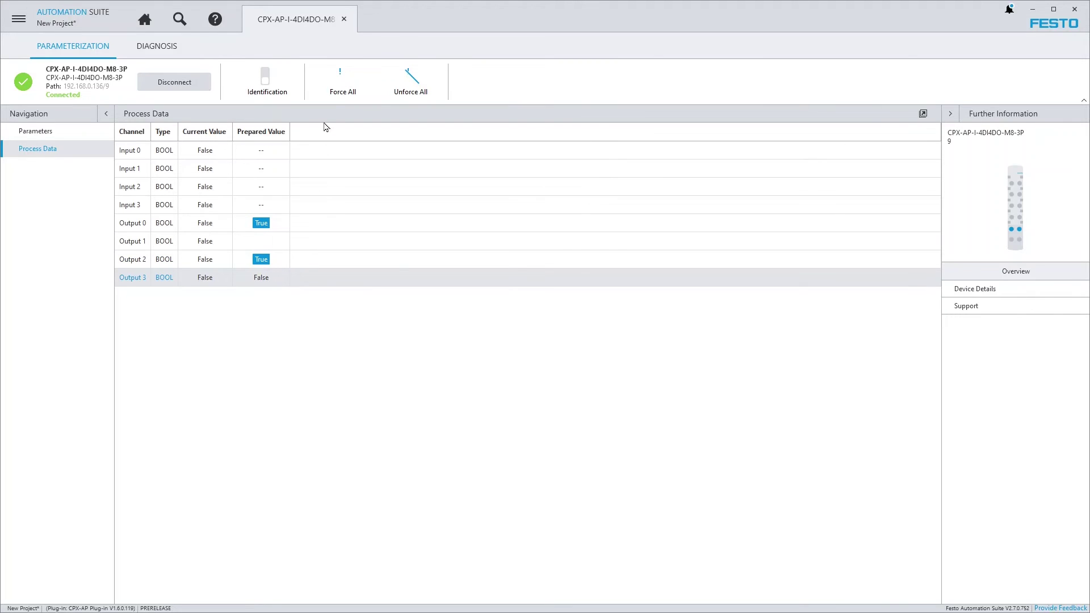
click(336, 91)
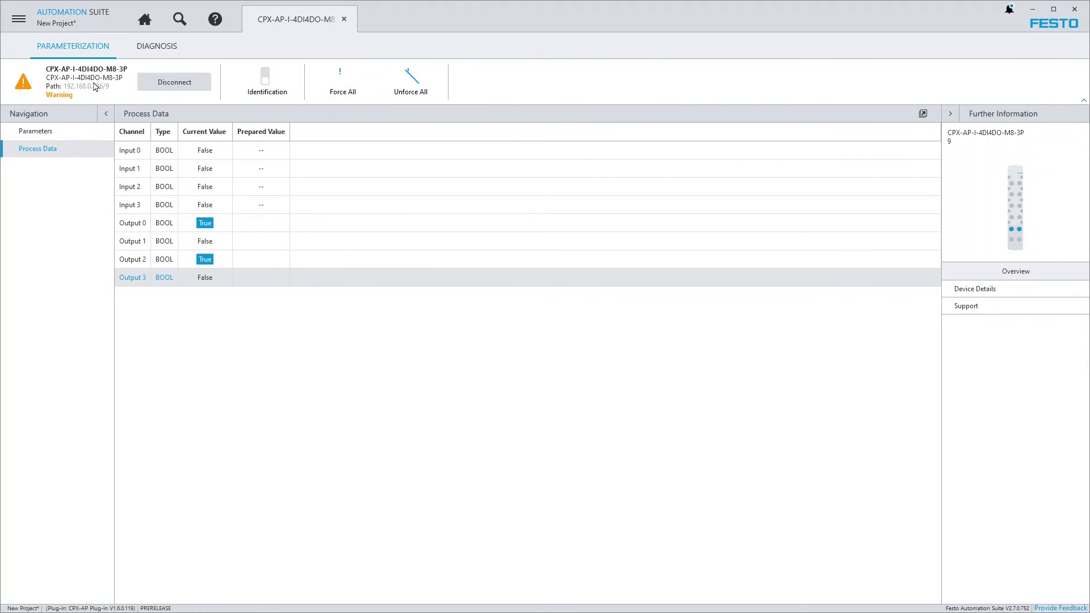
- Review the force-mode warning explanation, then unforce all outputs
click(23, 82)
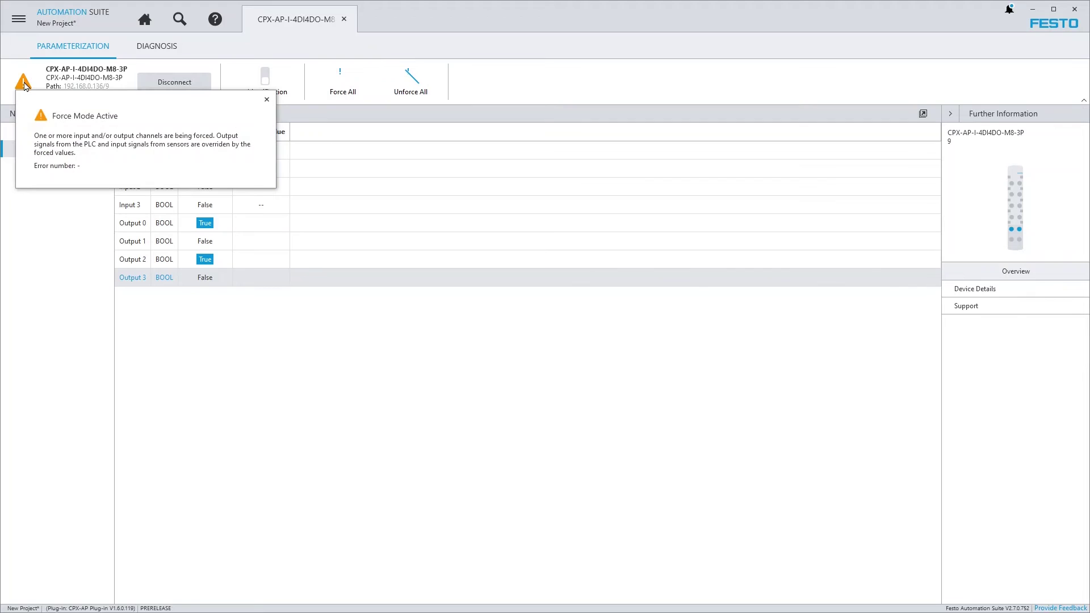
click(23, 83)
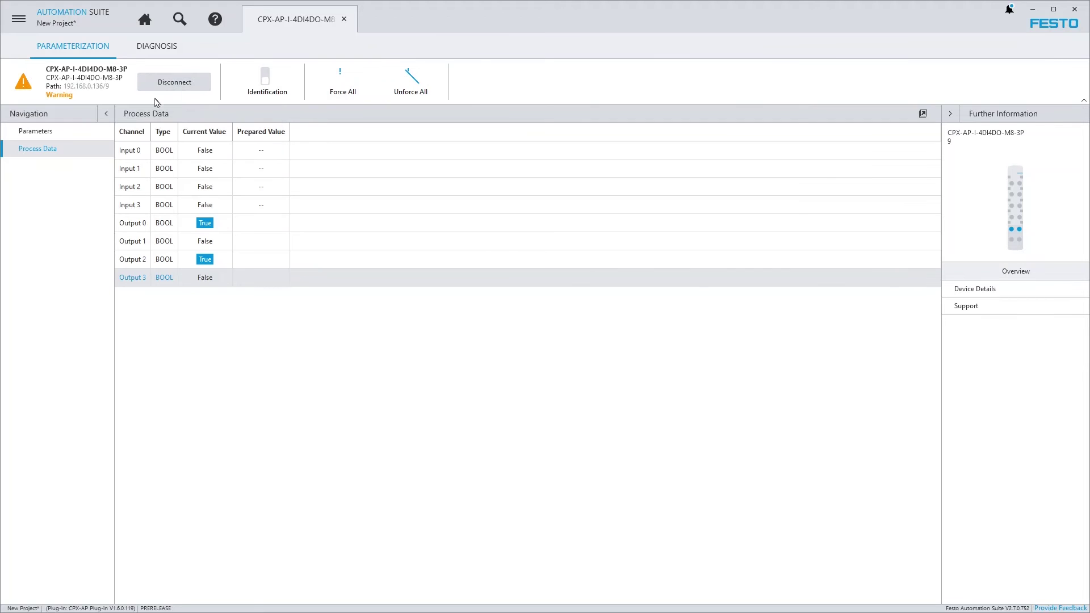
click(414, 89)
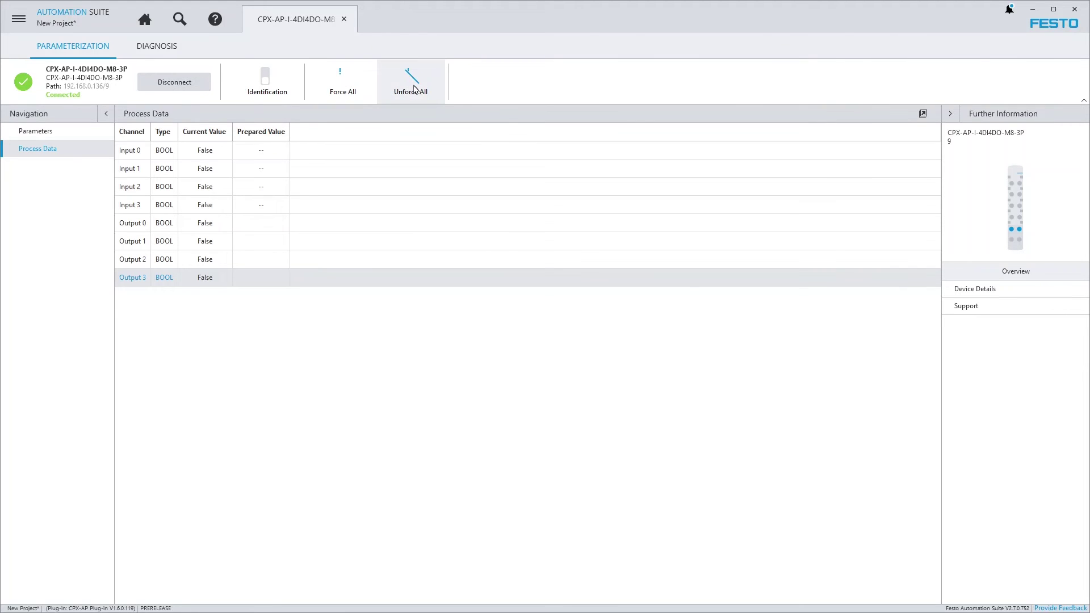
- Open module 5 (CPX-AP-I-4IOL-M12), resolve its parameter mismatch, and check its No Device diagnosis
click(146, 21)
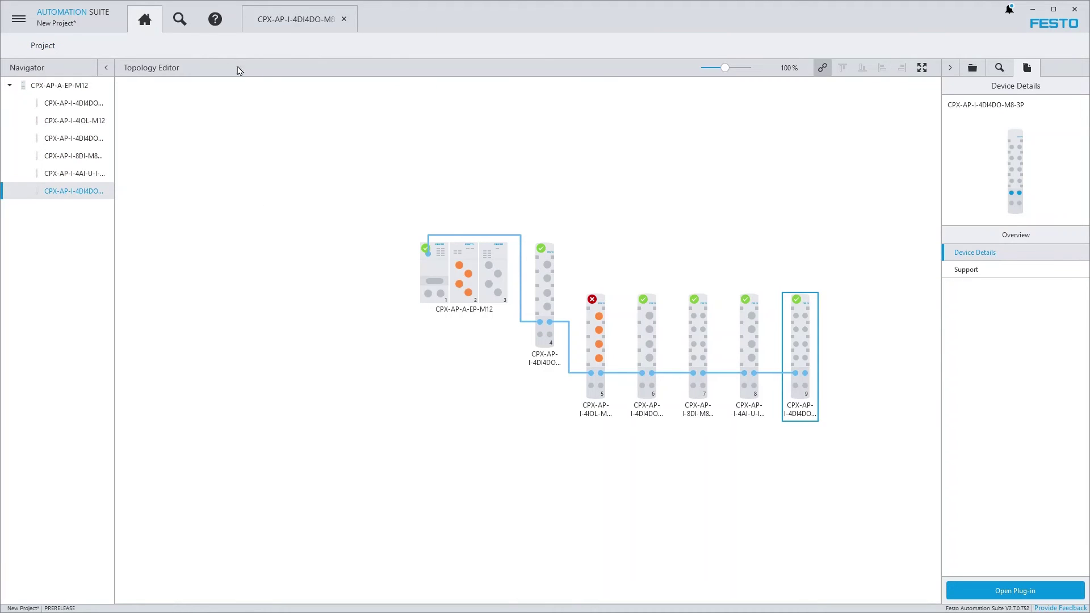
mouse_move(592, 306)
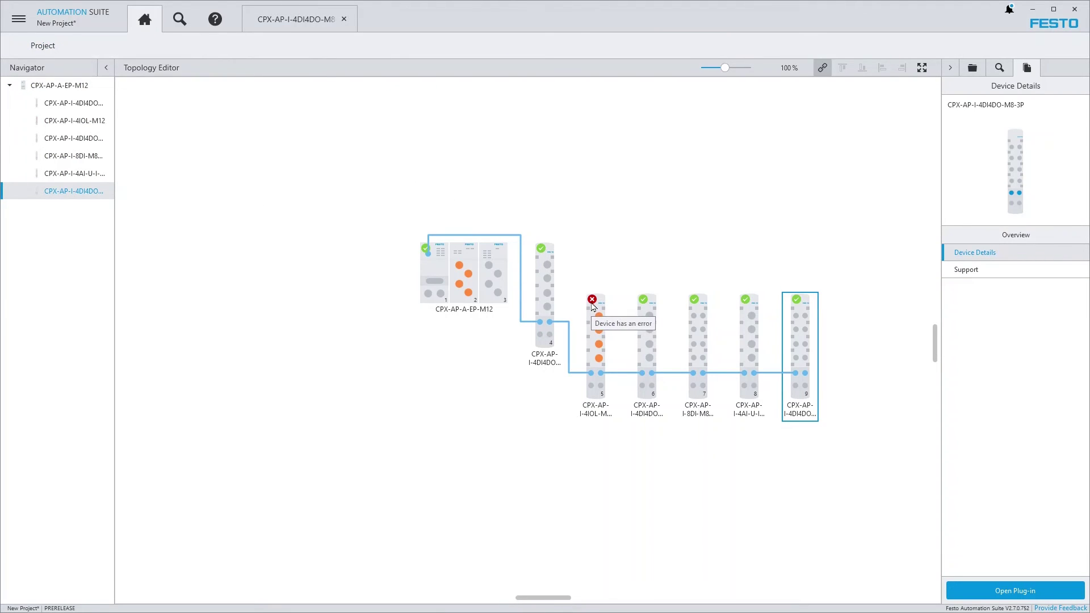
click(593, 323)
click(720, 511)
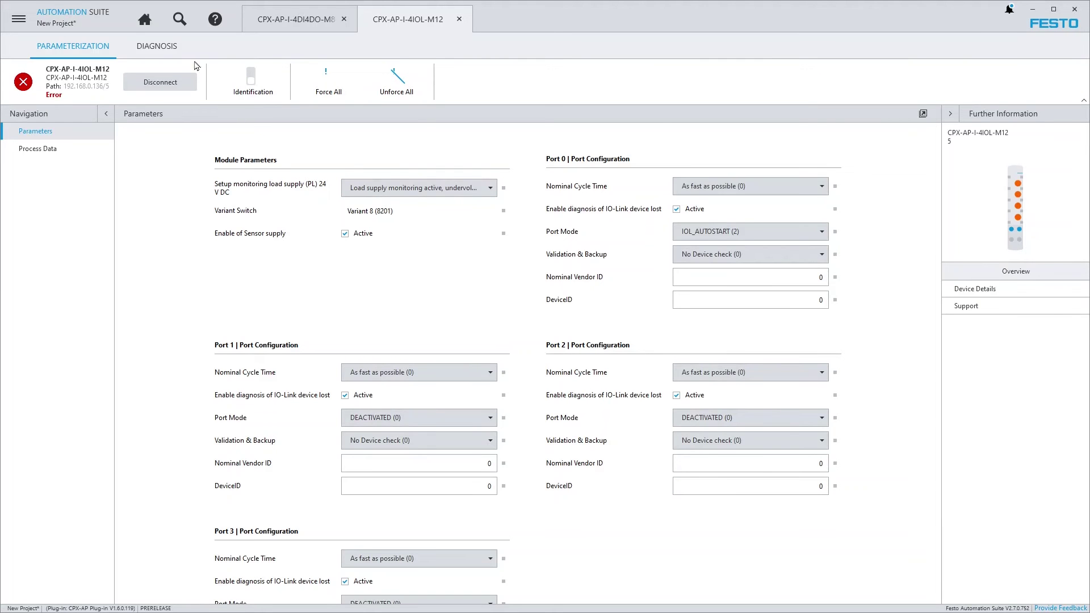
click(169, 46)
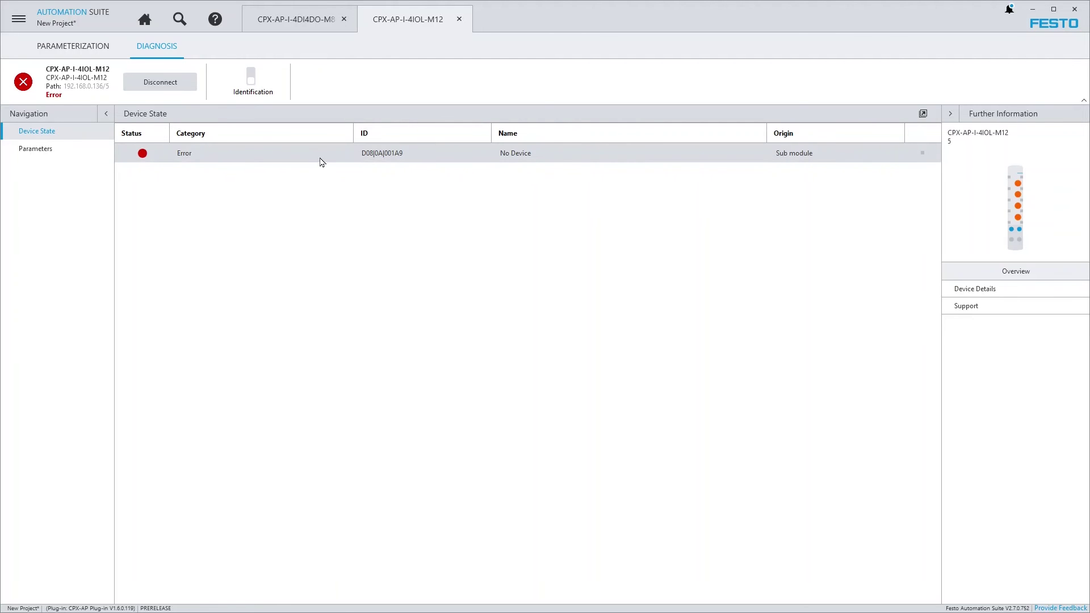
click(146, 22)
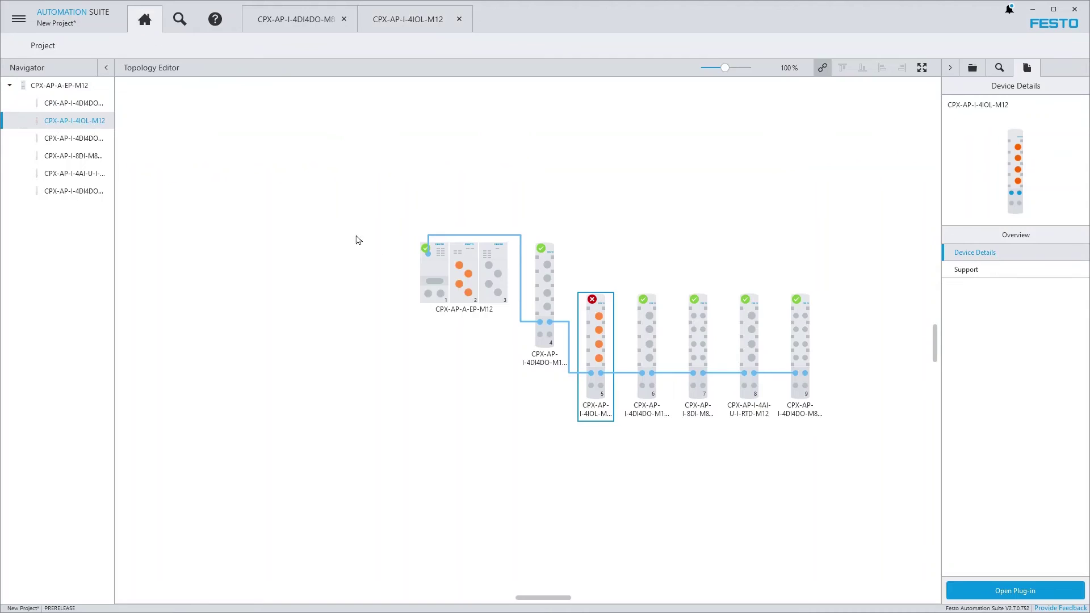
- Check the CPX-AP-A-EP-M12 node's error log, then its system state with nine modules' supply voltages
double_click(429, 281)
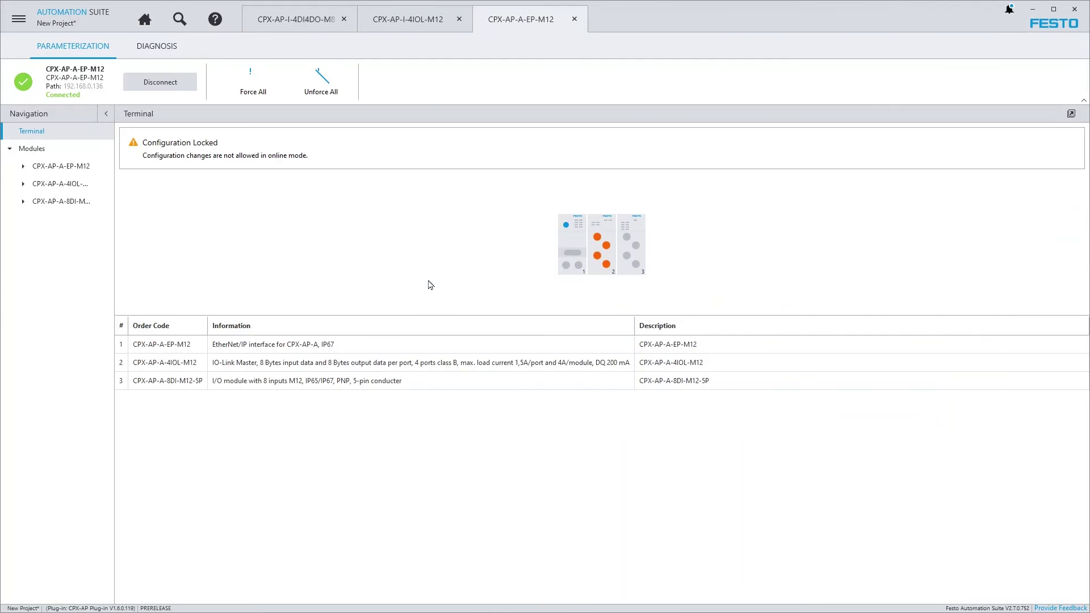
click(168, 55)
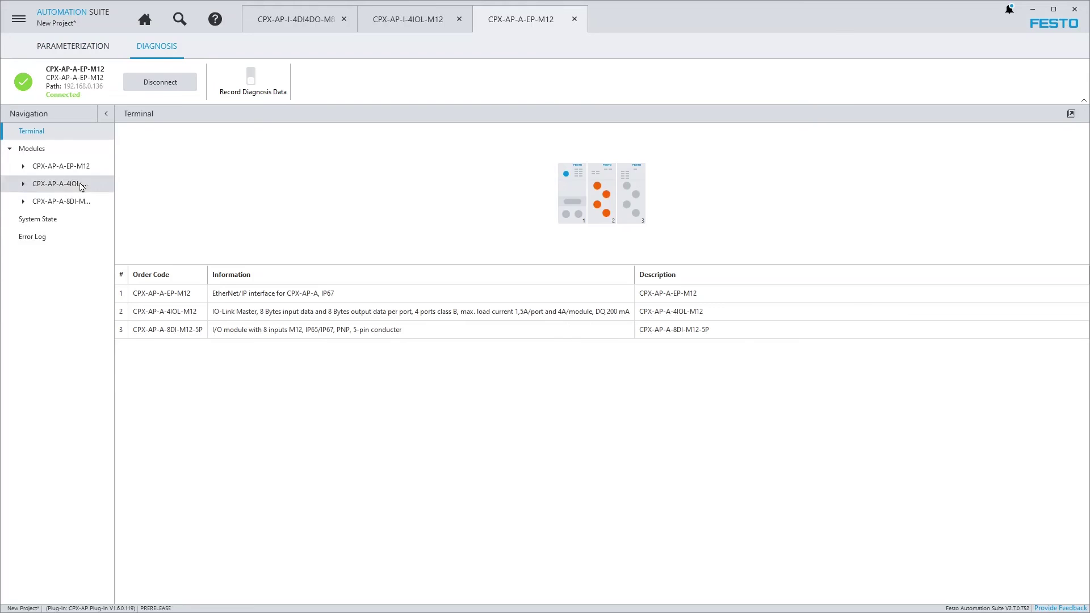
click(50, 237)
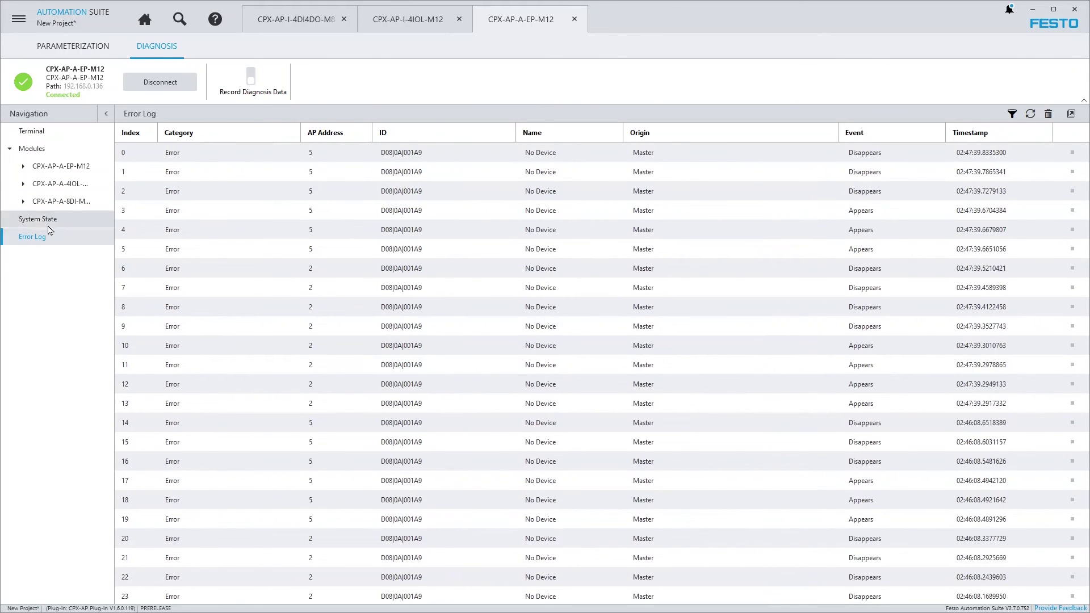
click(50, 226)
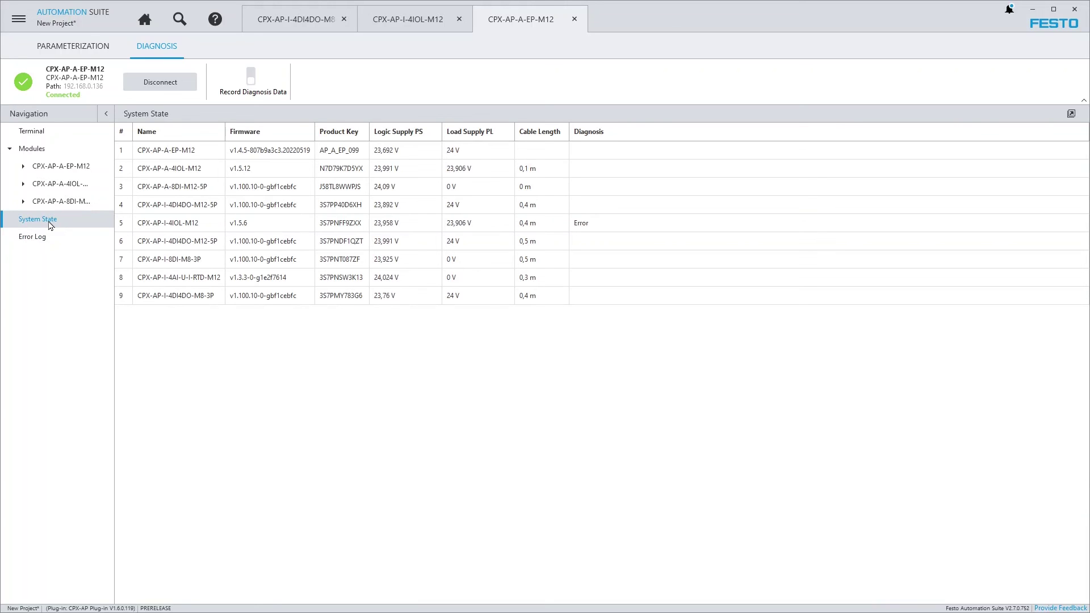
- Disconnect from the CPX-AP-A-EP-M12 node and run a Device Scan of the network
click(165, 87)
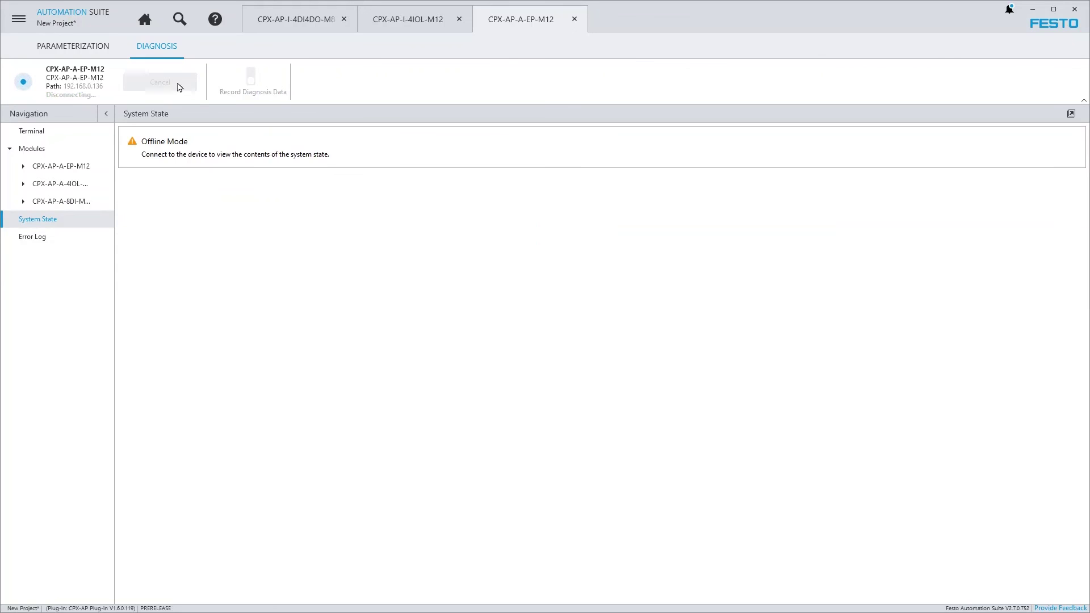
click(180, 23)
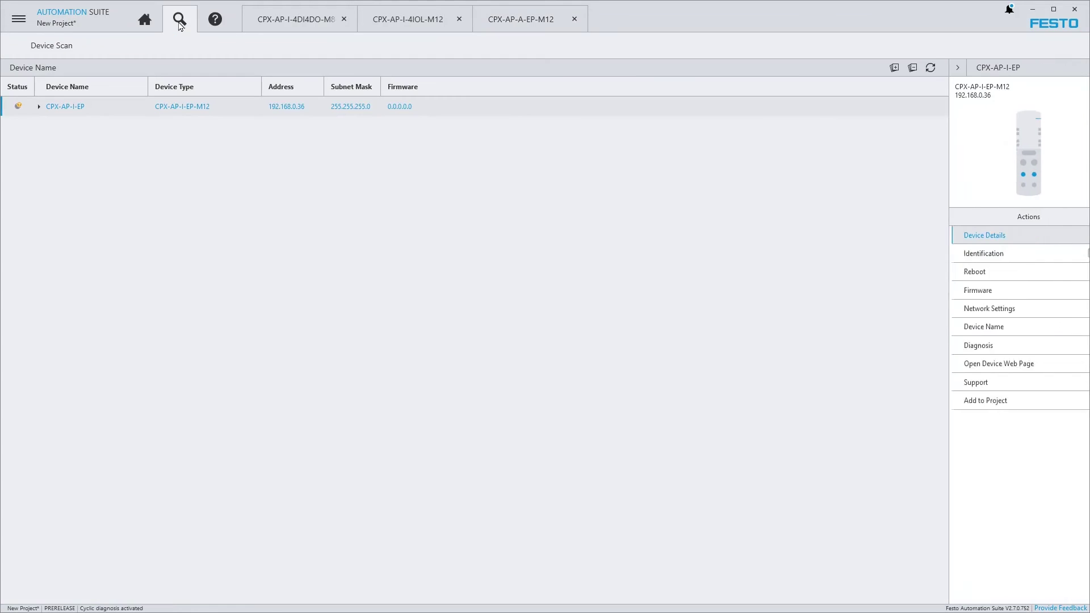